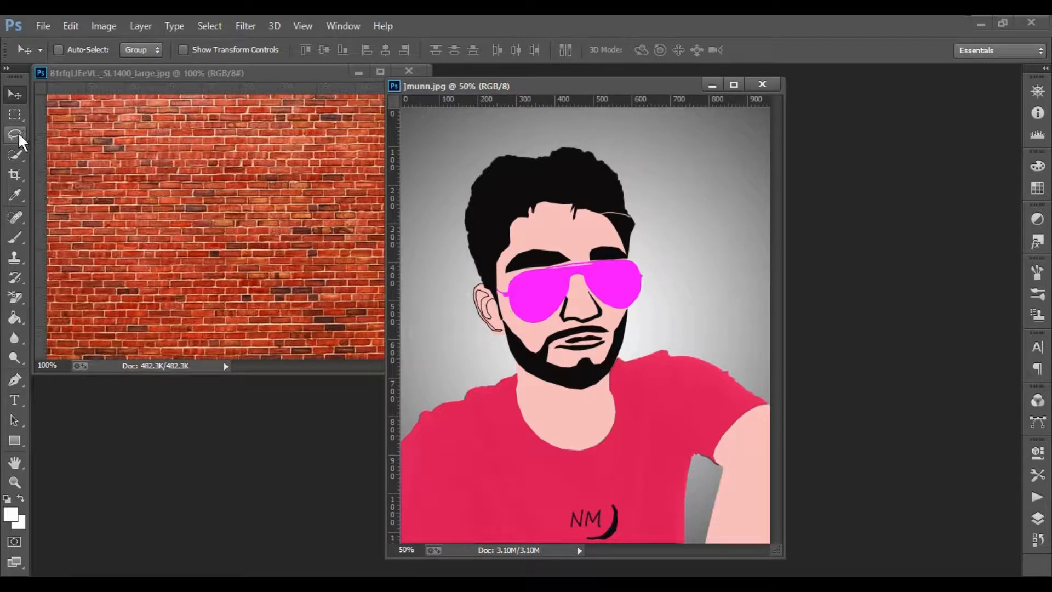
Step: Select the whole cartoon man, including shirt, arm, face, ear and hair, with the Quick Selection tool
click(19, 157)
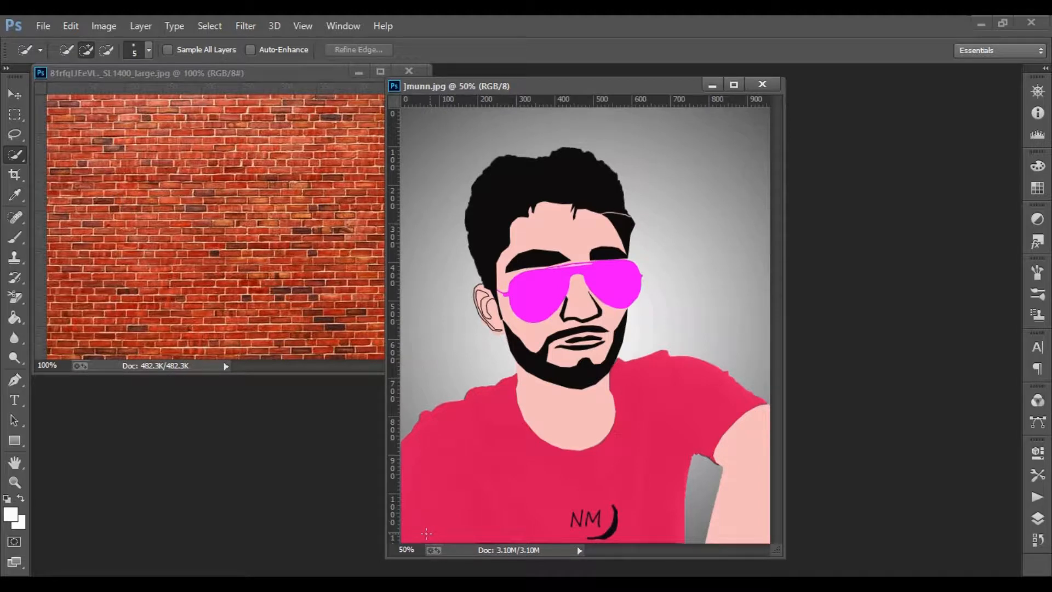
drag(457, 520, 484, 487)
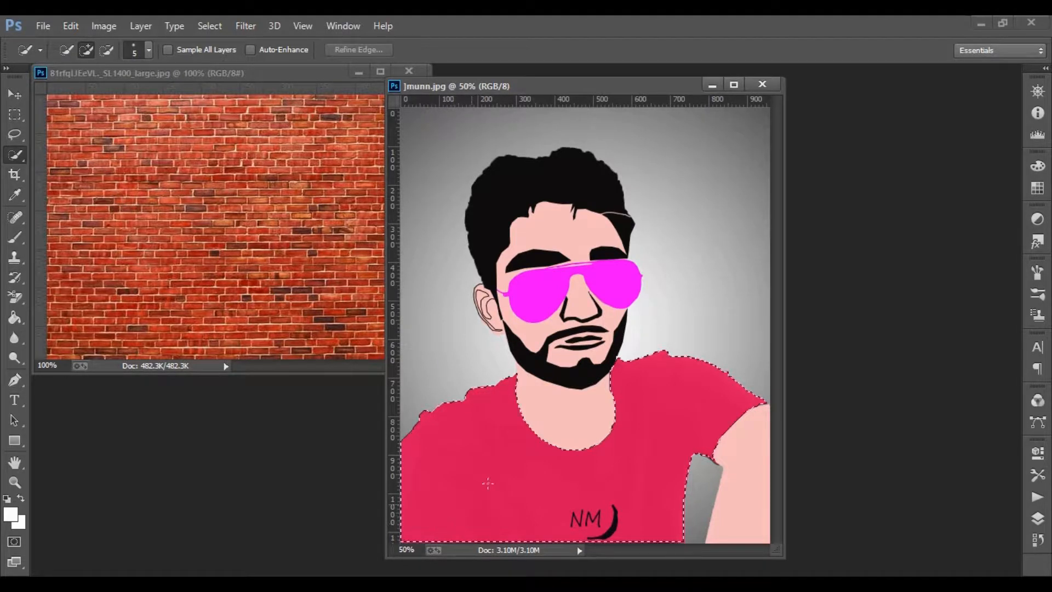
click(744, 507)
drag(589, 373, 574, 218)
click(585, 230)
click(566, 416)
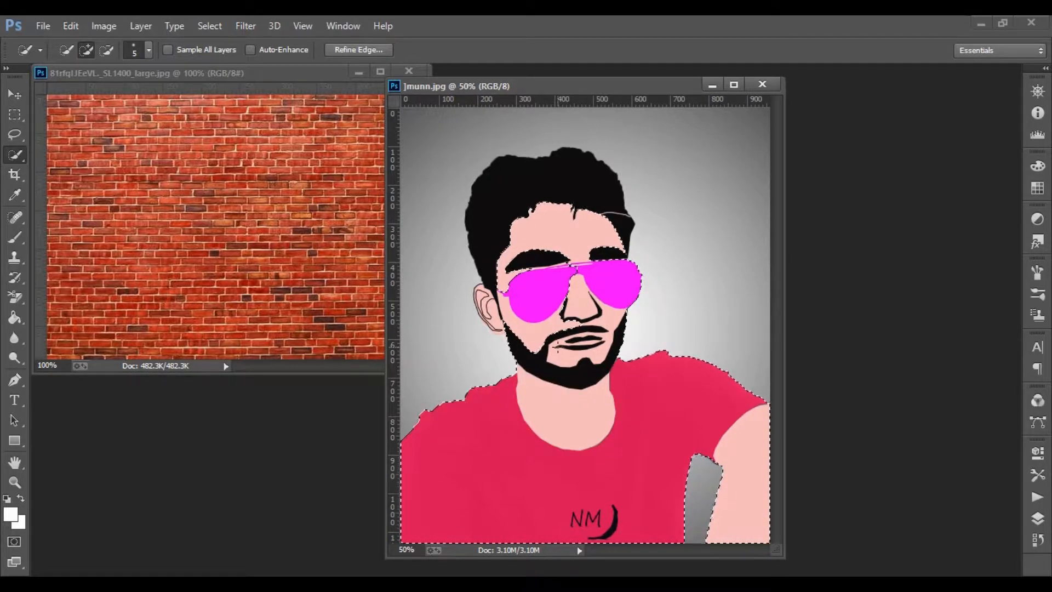
drag(516, 319, 531, 277)
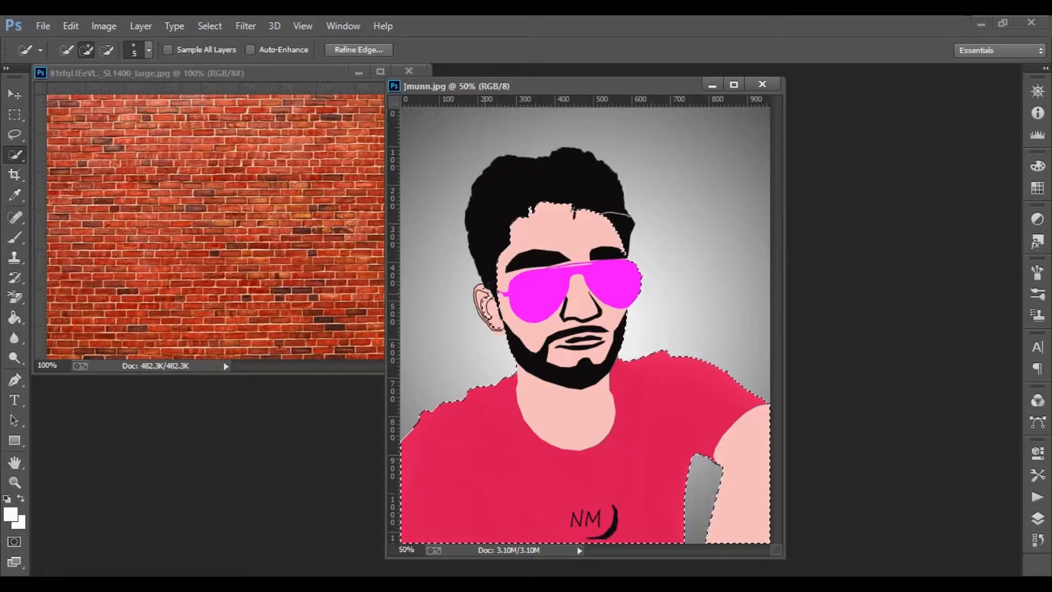
click(606, 208)
Step: Dock the portrait document so it fills the workspace and minimise the brick wall image
key(ctrl+plus)
key(ctrl+plus)
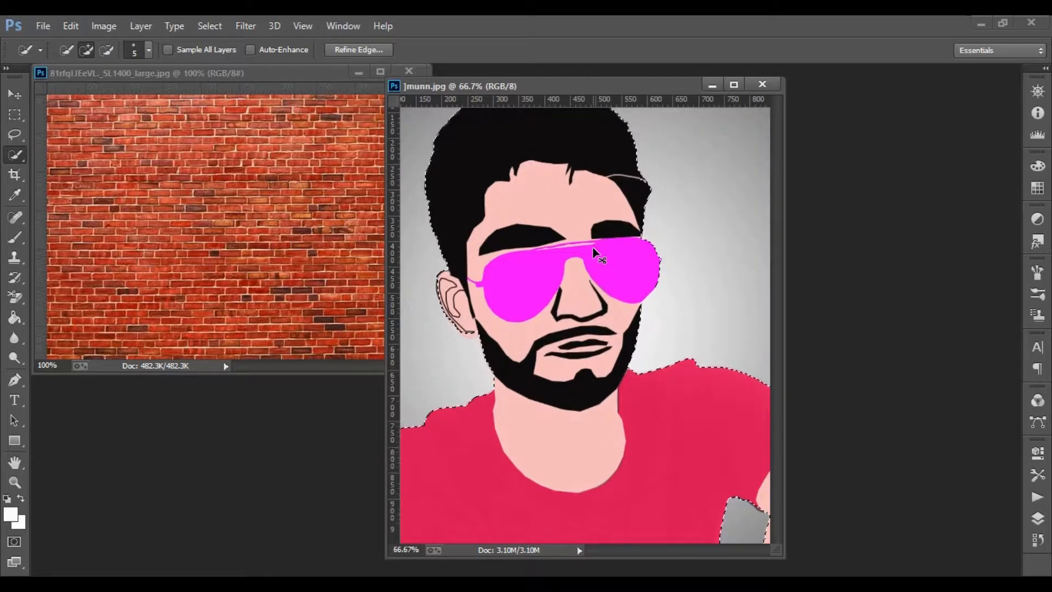
double_click(499, 83)
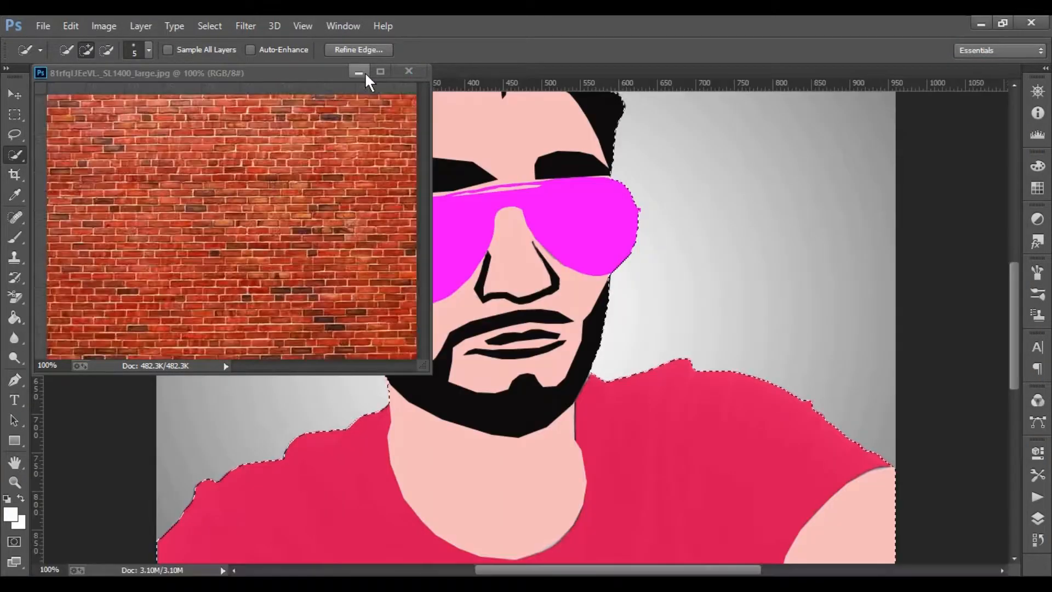
click(358, 71)
Step: Examine the selection outline up close around the man's ear, beard, hair, neck and shoulders
scroll(437, 446, up, 1)
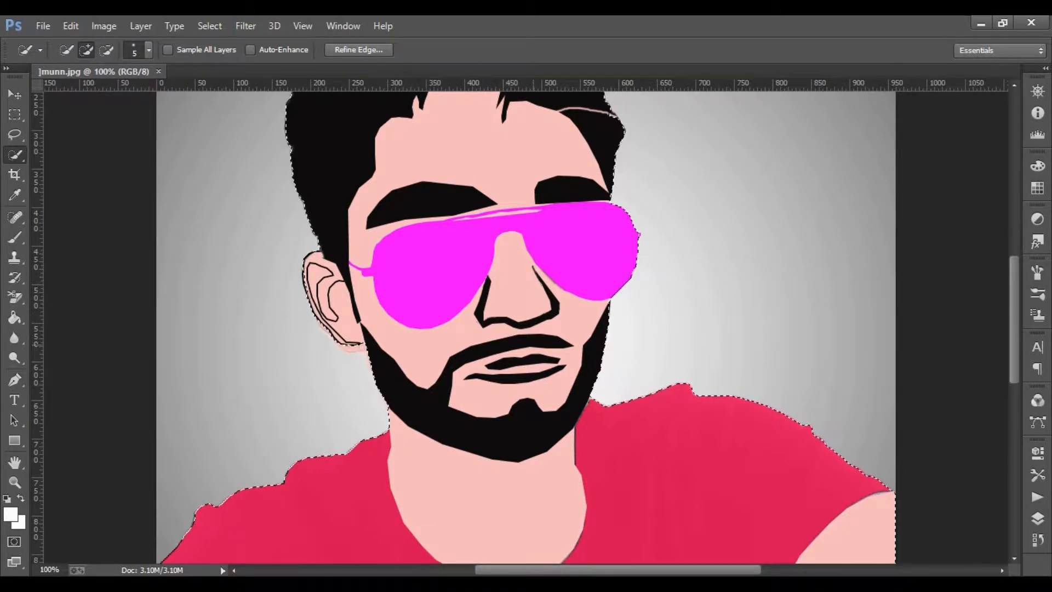
key(ctrl+plus)
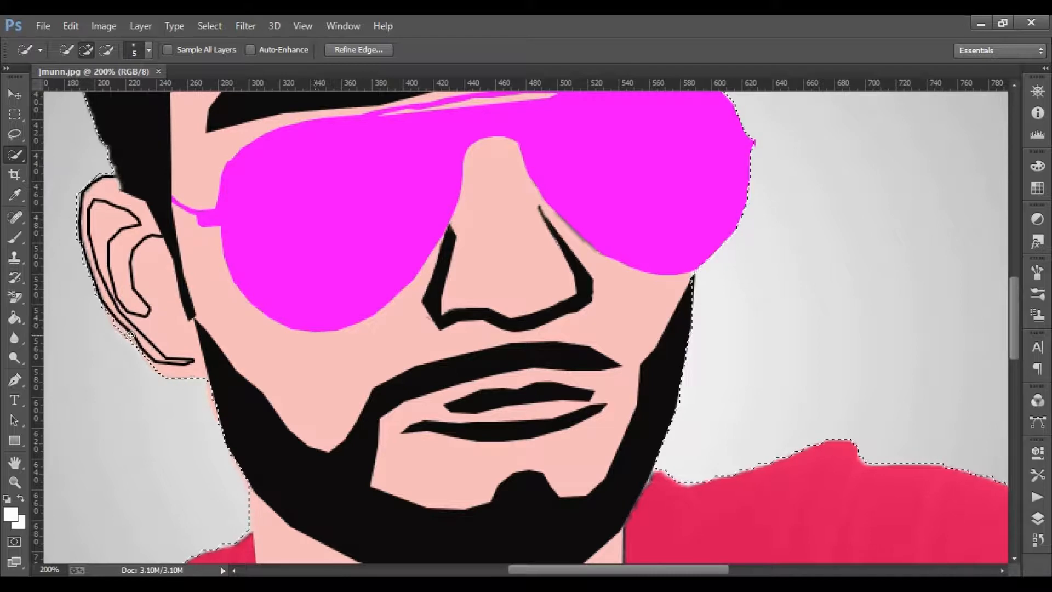
scroll(512, 463, down, 1)
scroll(512, 463, up, 4)
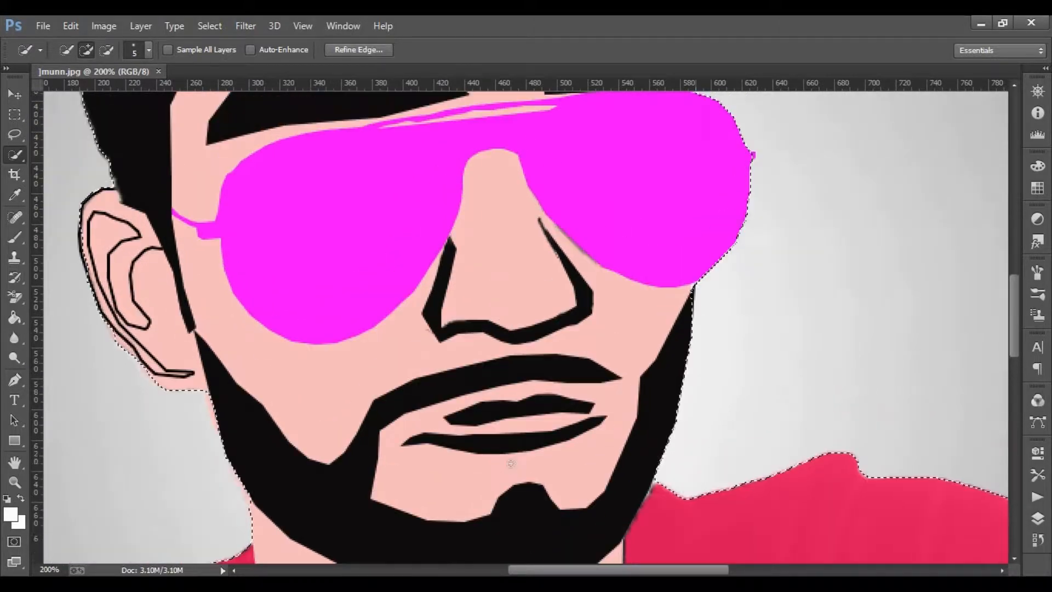
scroll(510, 463, up, 10)
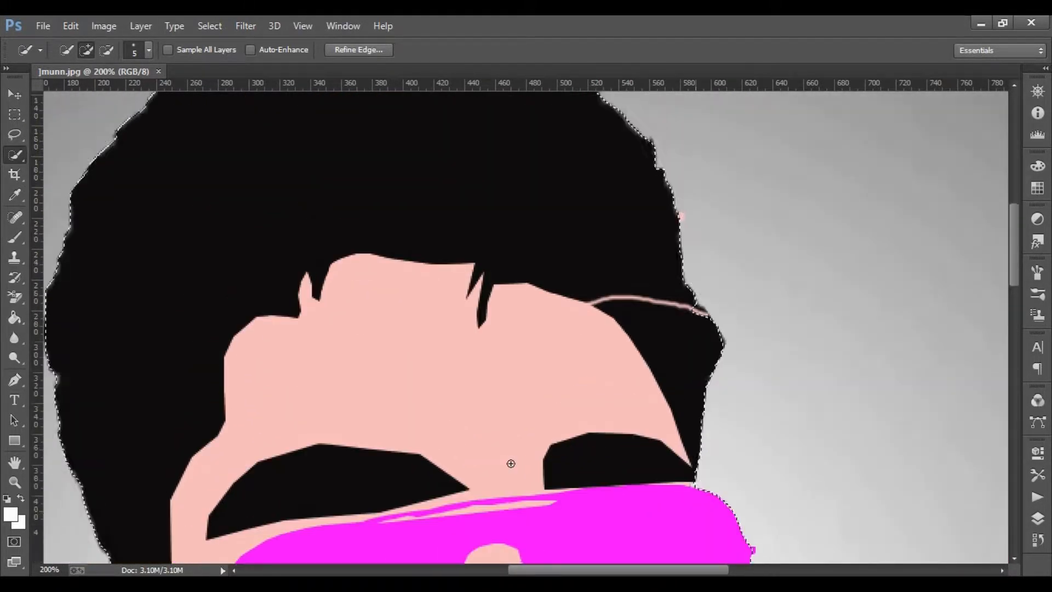
scroll(511, 463, down, 12)
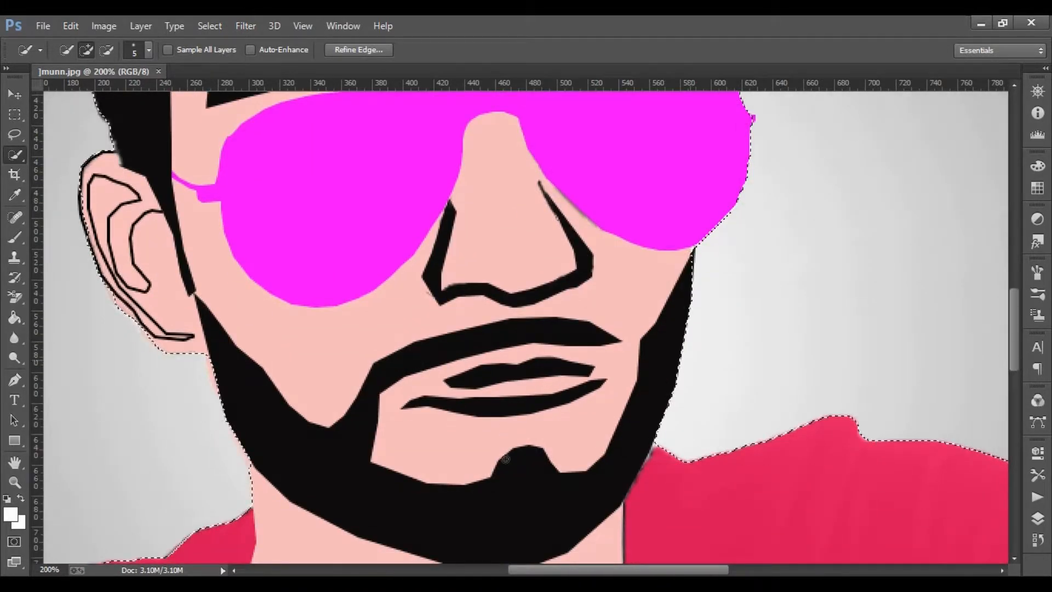
scroll(505, 459, down, 4)
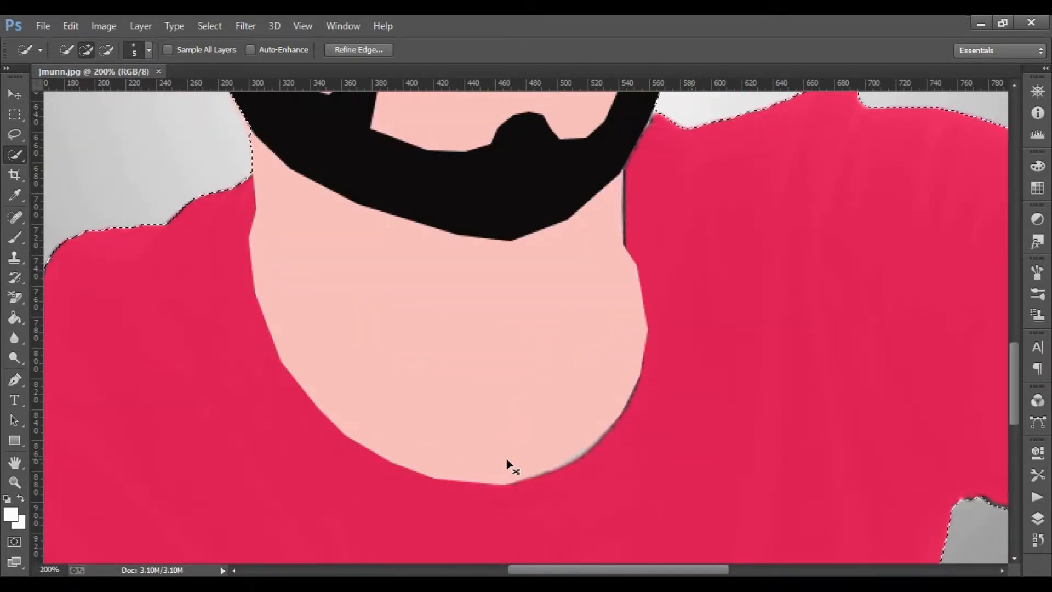
key(ctrl+minus)
key(ctrl+minus)
key(ctrl+minus)
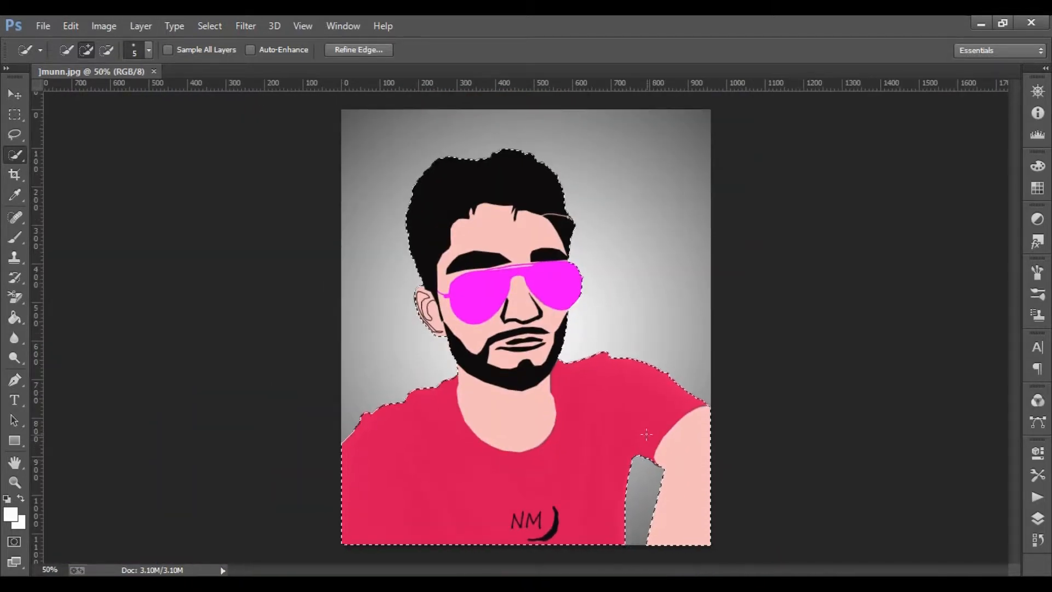
Step: Float the portrait document in its own window and copy the selected man to a new layer
drag(498, 76, 599, 86)
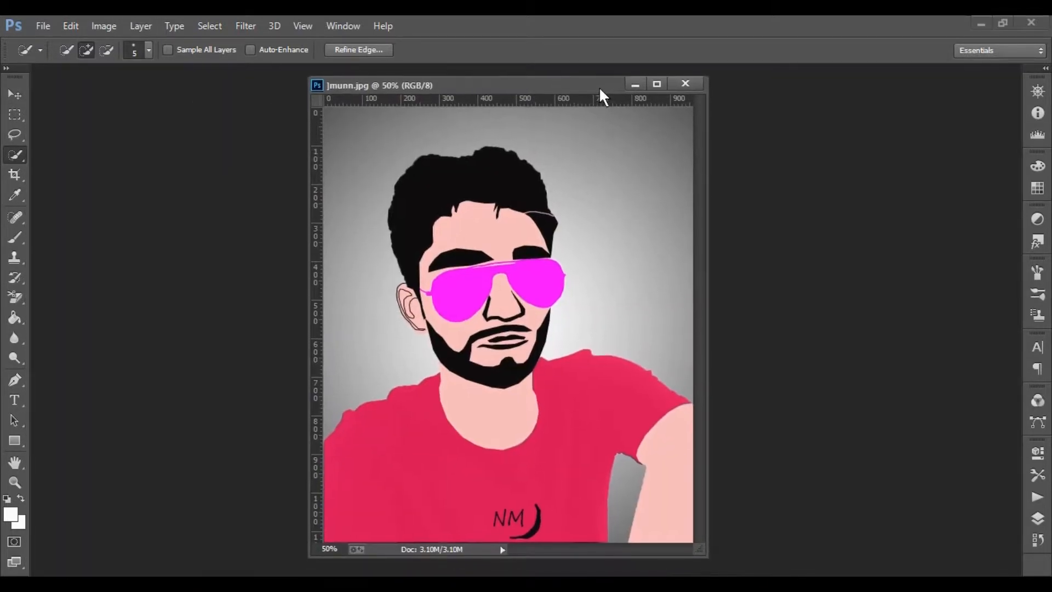
click(1037, 518)
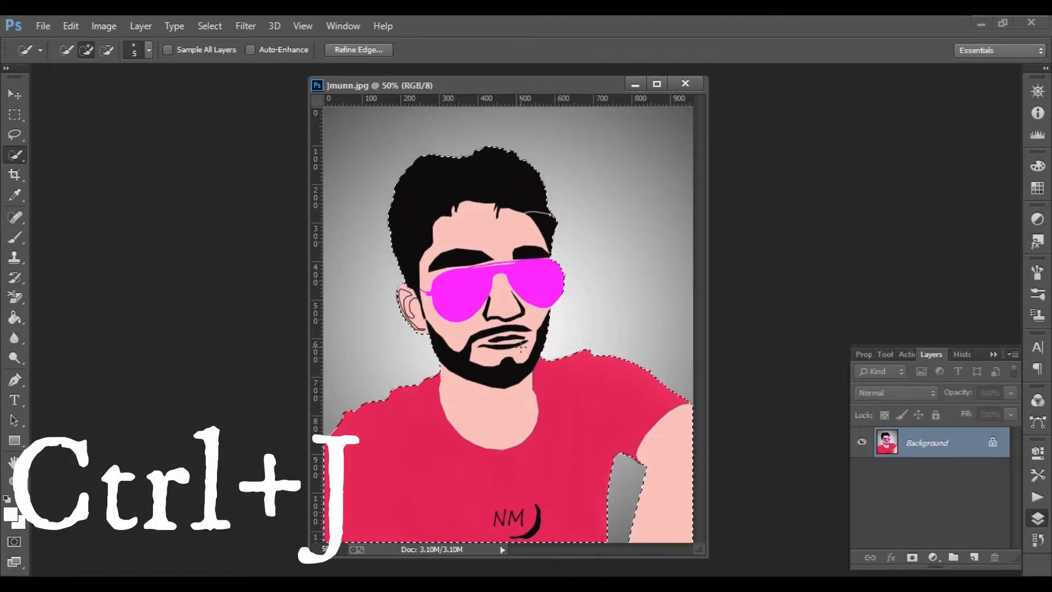
key(ctrl+j)
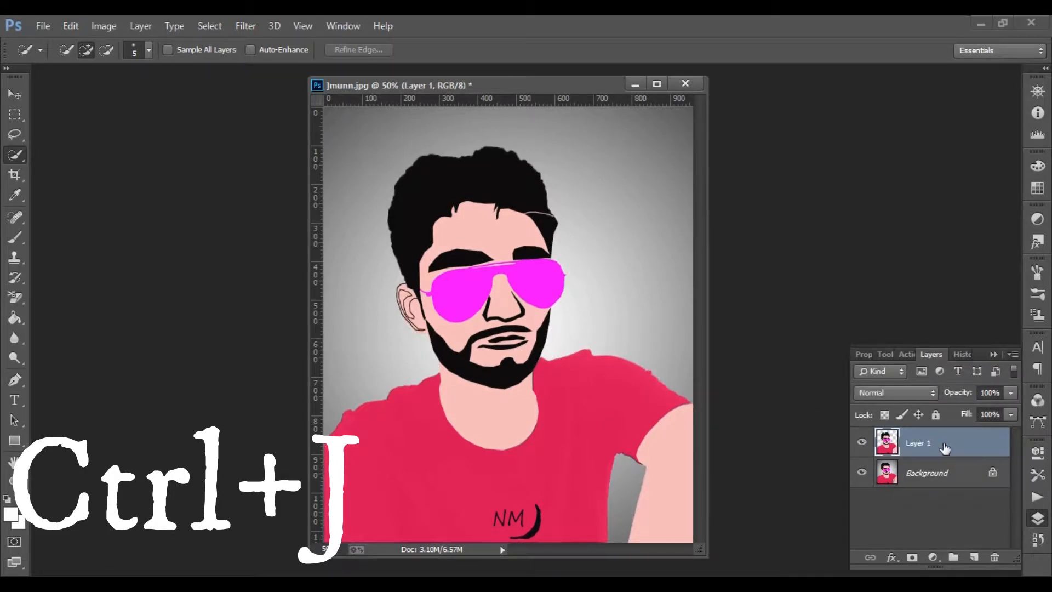
Step: Preview the cutout without the portrait's Background layer and delete that layer
click(863, 473)
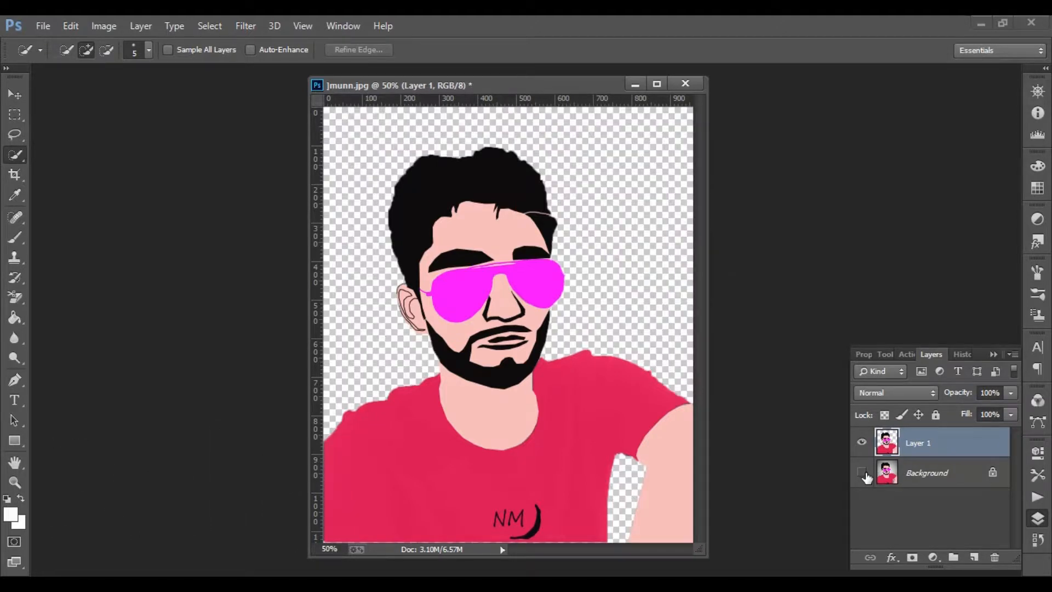
click(863, 474)
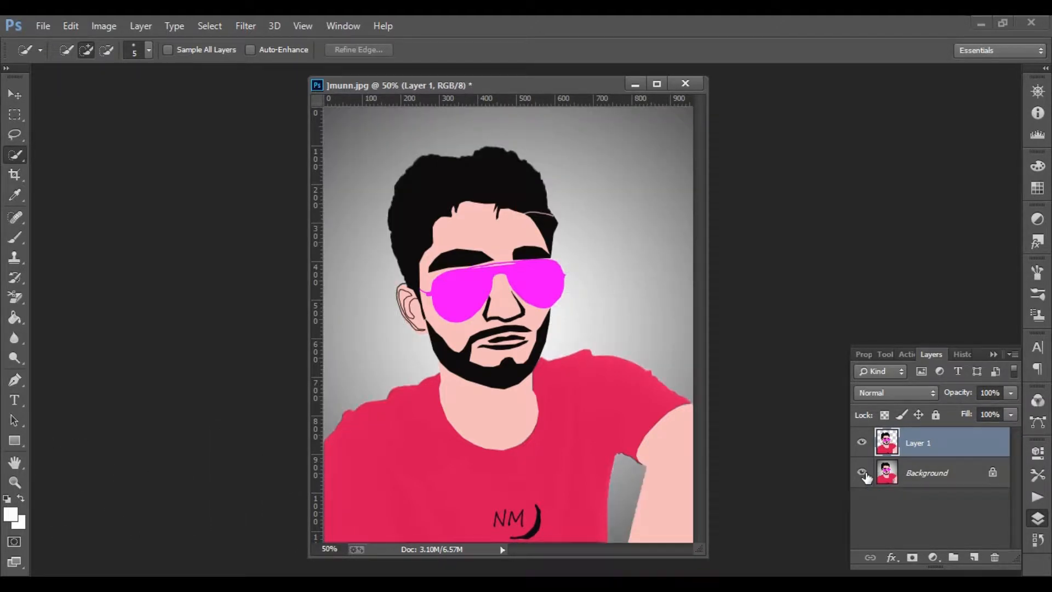
click(994, 477)
right_click(993, 475)
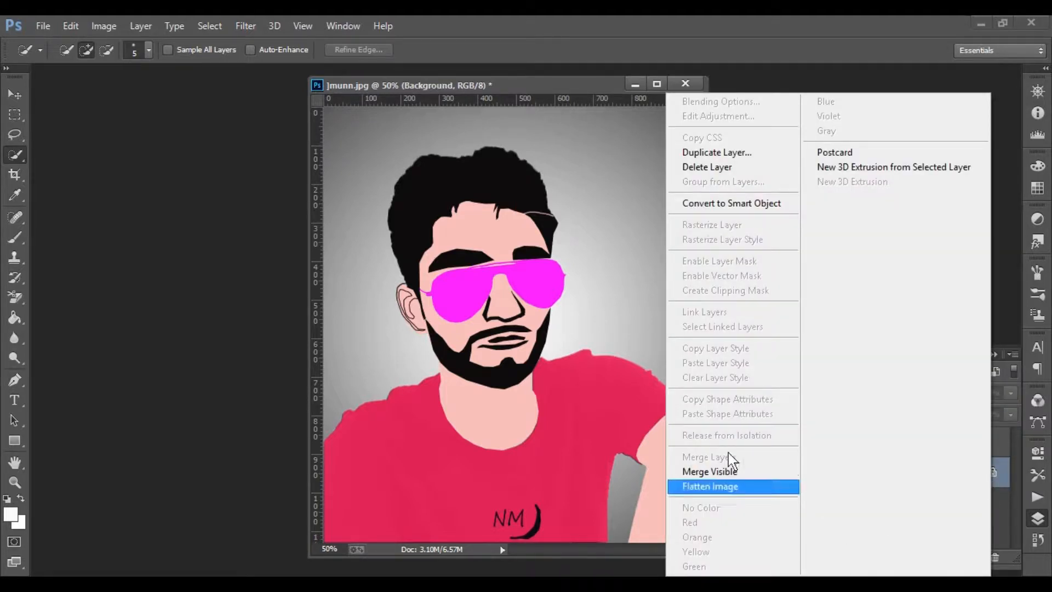
click(722, 167)
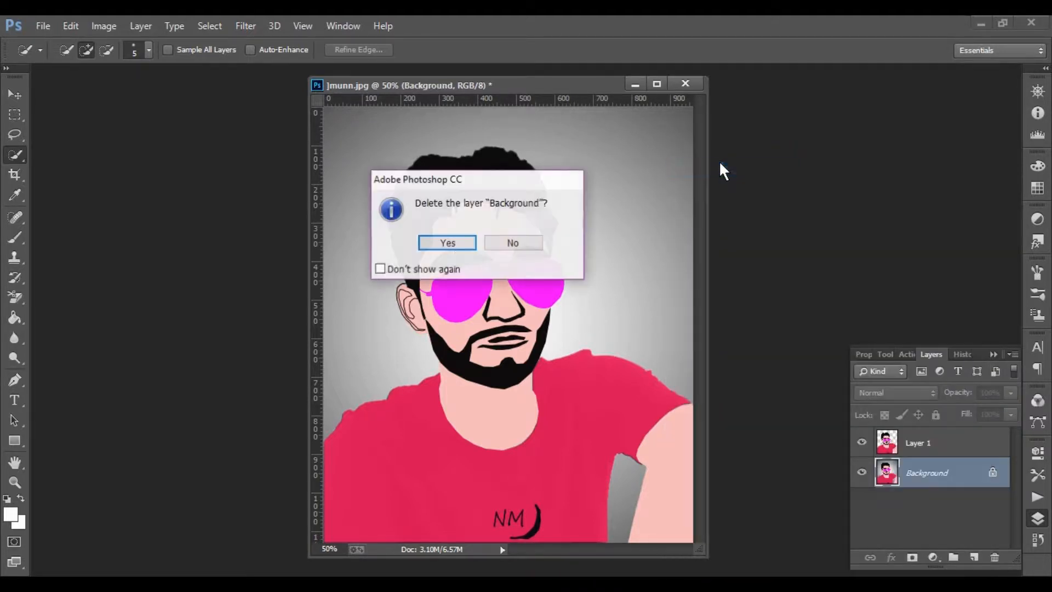
click(455, 241)
Step: Bring the brick wall image back beside the portrait and copy the cutout man into it with the Move tool
click(15, 94)
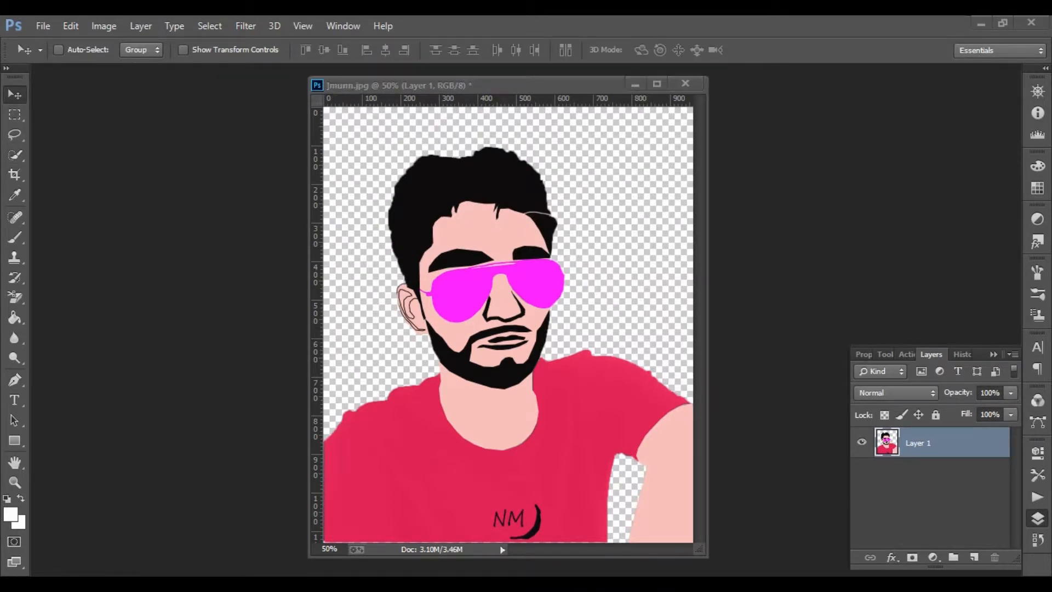
click(652, 545)
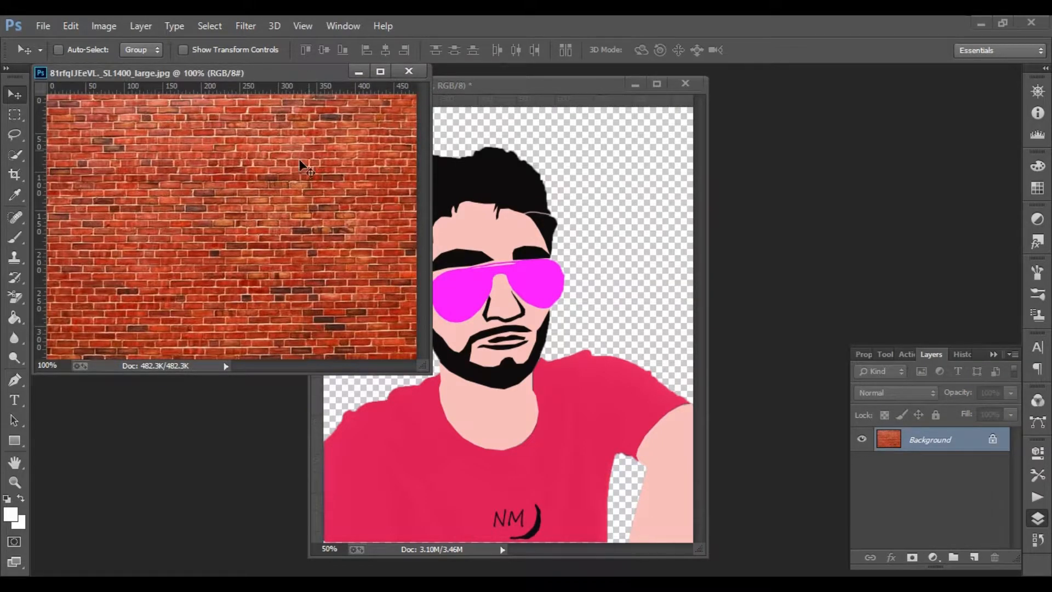
key(ctrl+Tab)
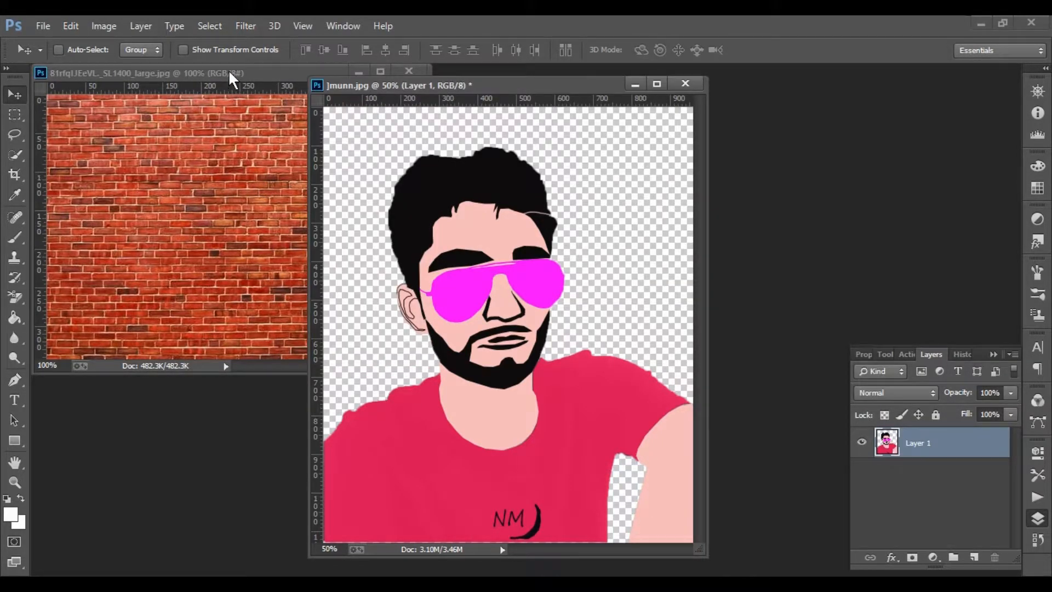
click(229, 70)
drag(234, 140, 235, 144)
click(534, 277)
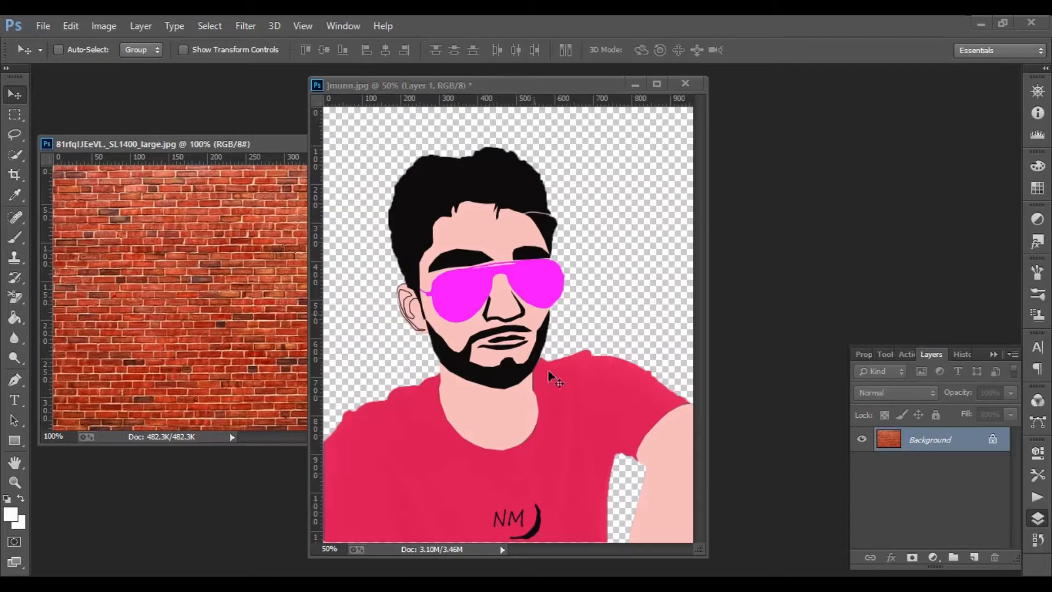
drag(551, 400, 229, 320)
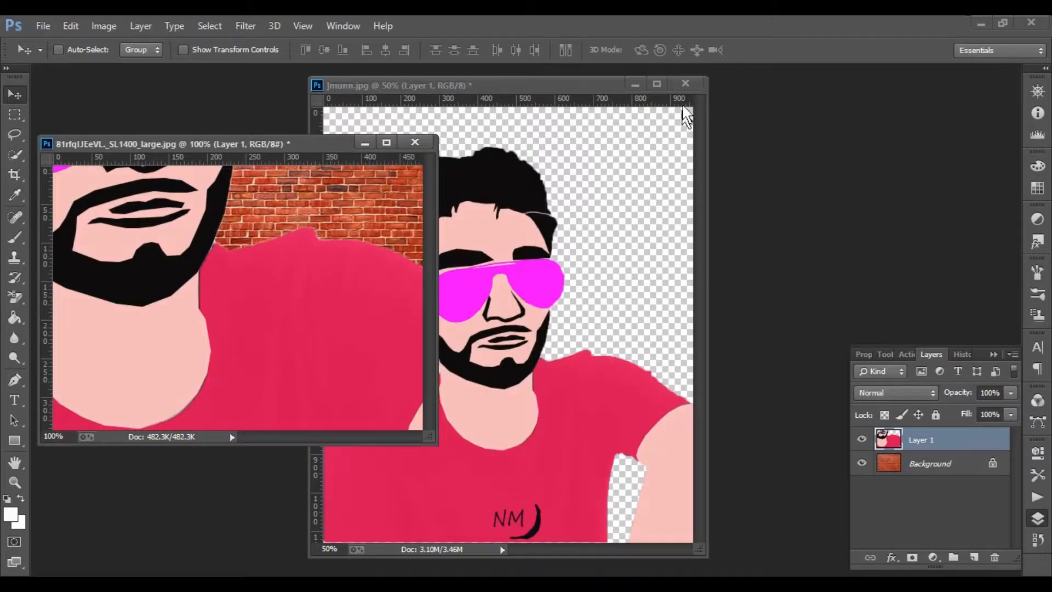
Step: Close the portrait document without saving and dock the brick wall document in the workspace
click(693, 81)
click(686, 83)
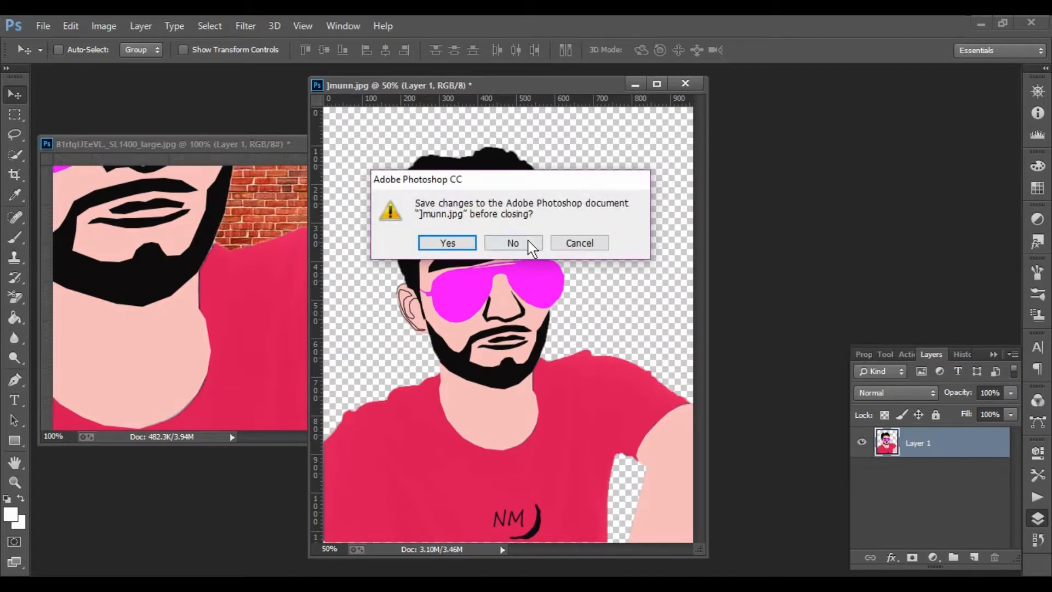
click(513, 243)
drag(349, 144, 475, 74)
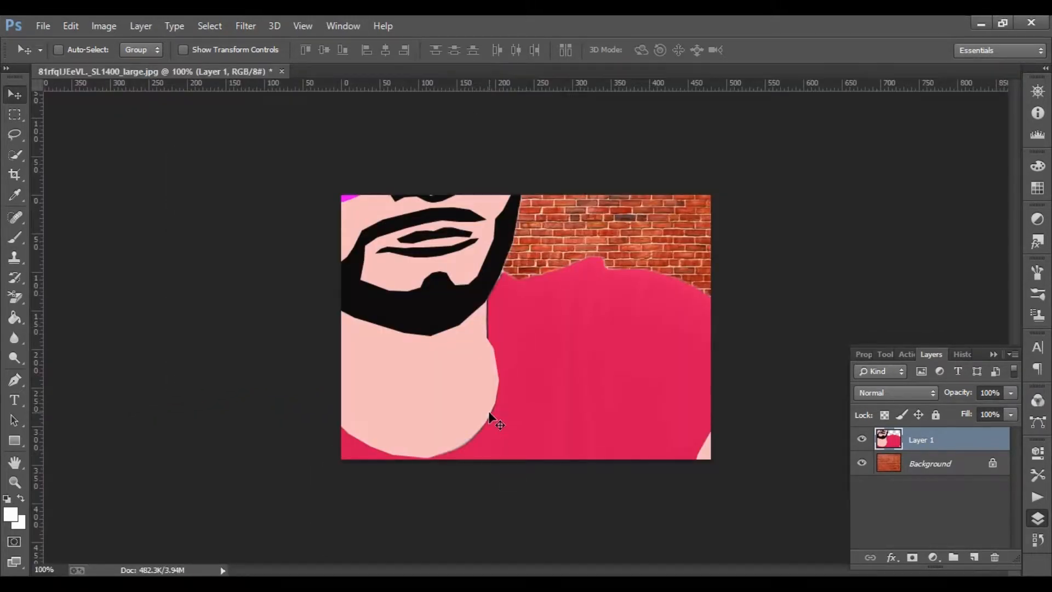
Step: Scale the man's layer down with Free Transform to about 27.5% width and 27.7% height over the brick wall
key(ctrl+t)
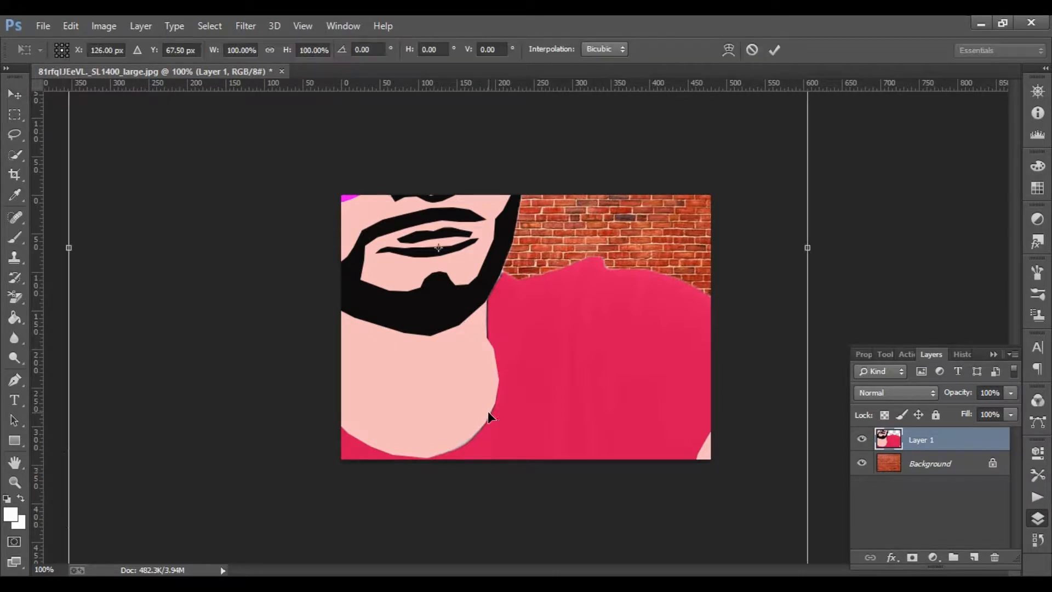
drag(489, 416, 538, 483)
drag(388, 186, 431, 346)
drag(262, 210, 362, 214)
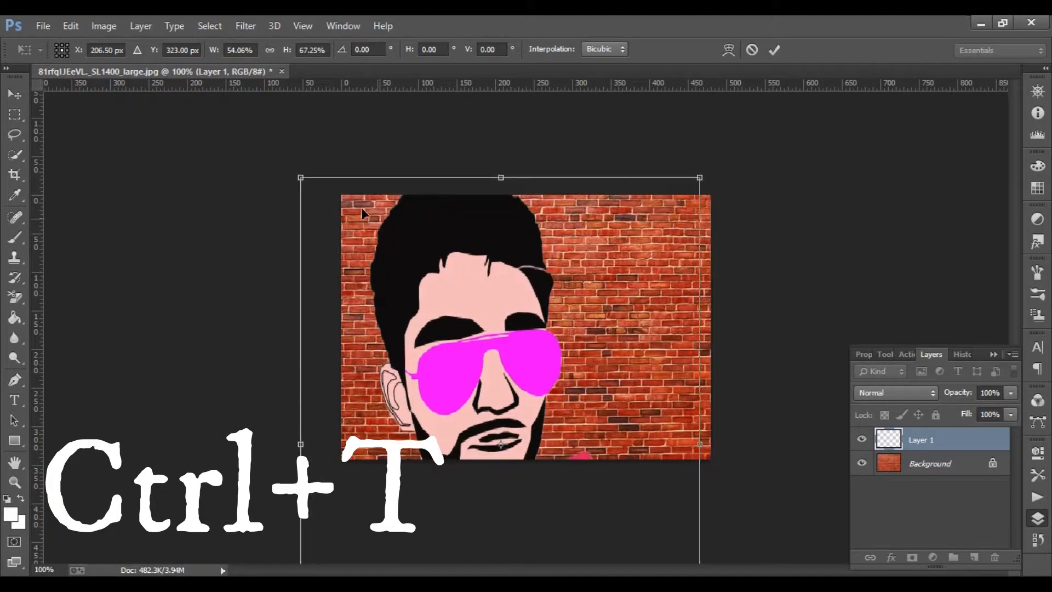
drag(303, 179, 448, 440)
drag(509, 493, 393, 249)
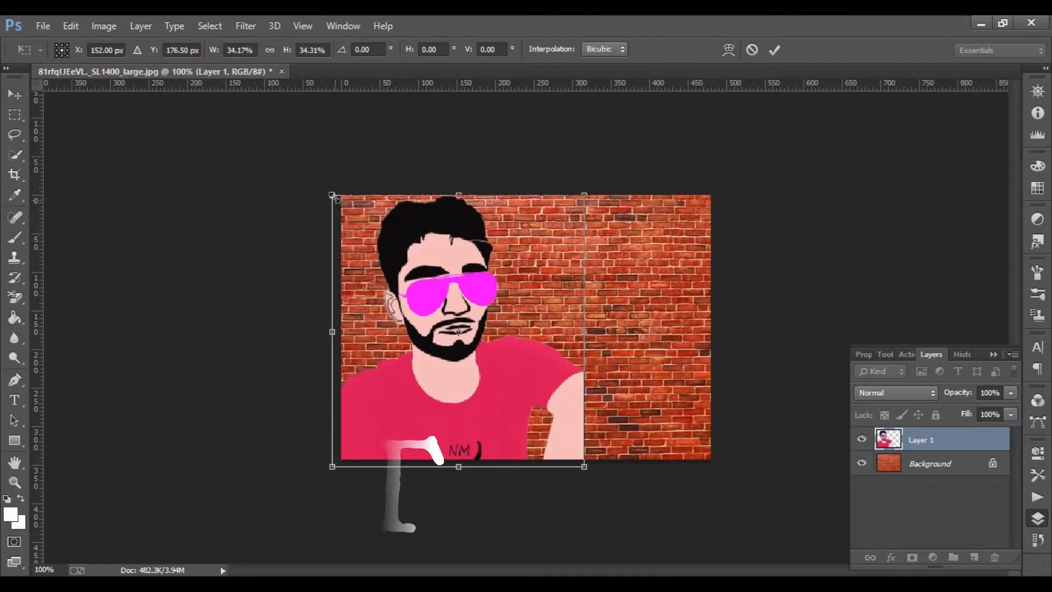
drag(346, 207, 397, 259)
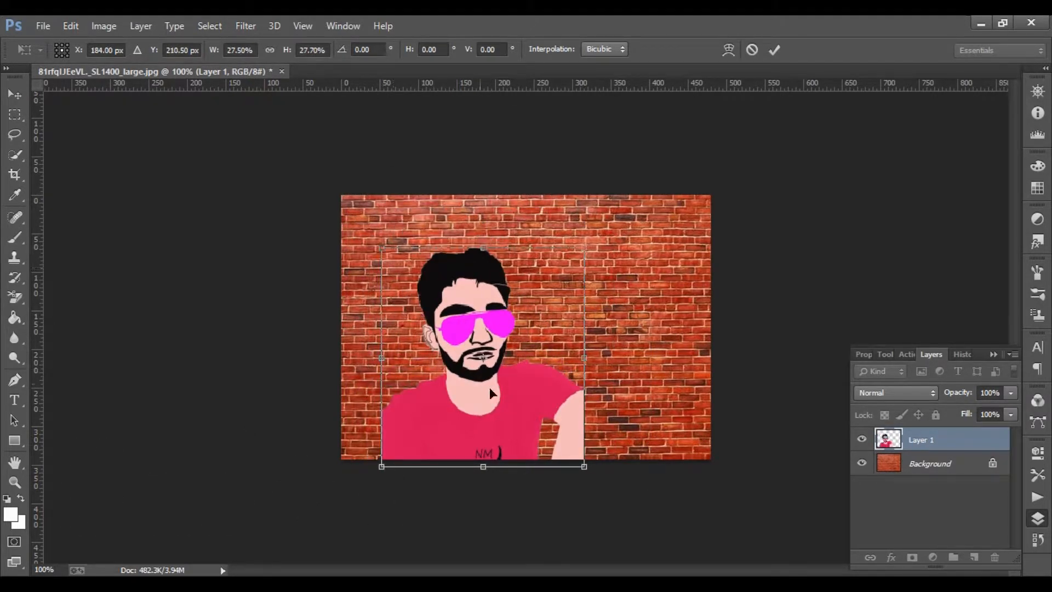
Step: Move the man to the wall's lower right corner, stretch him to about 27.4% width and 29.35% height, and apply the transform
drag(549, 401, 701, 402)
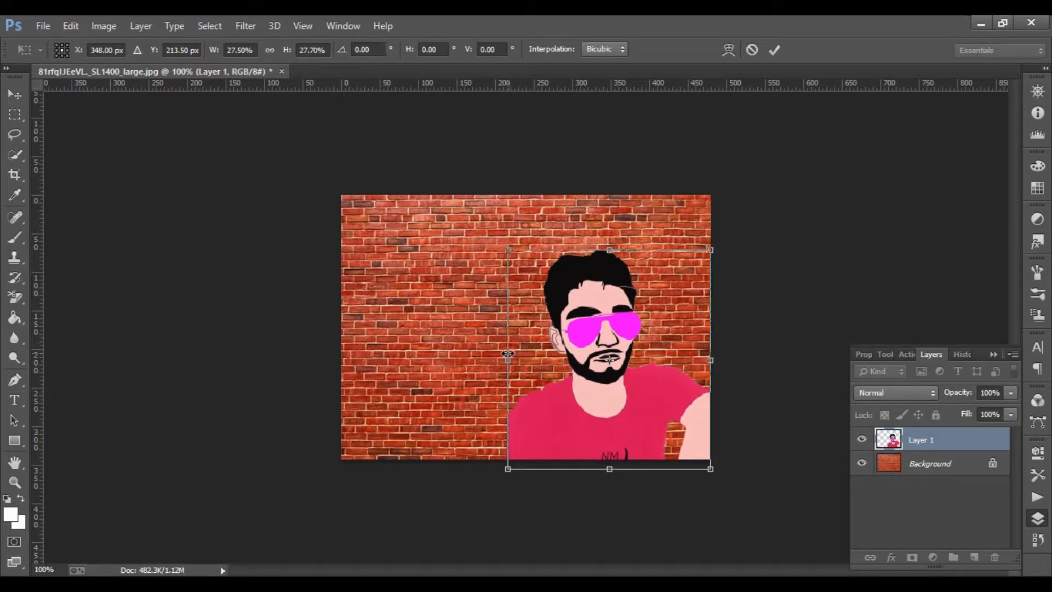
mouse_move(510, 251)
mouse_down()
mouse_move(498, 239)
mouse_move(511, 239)
mouse_up()
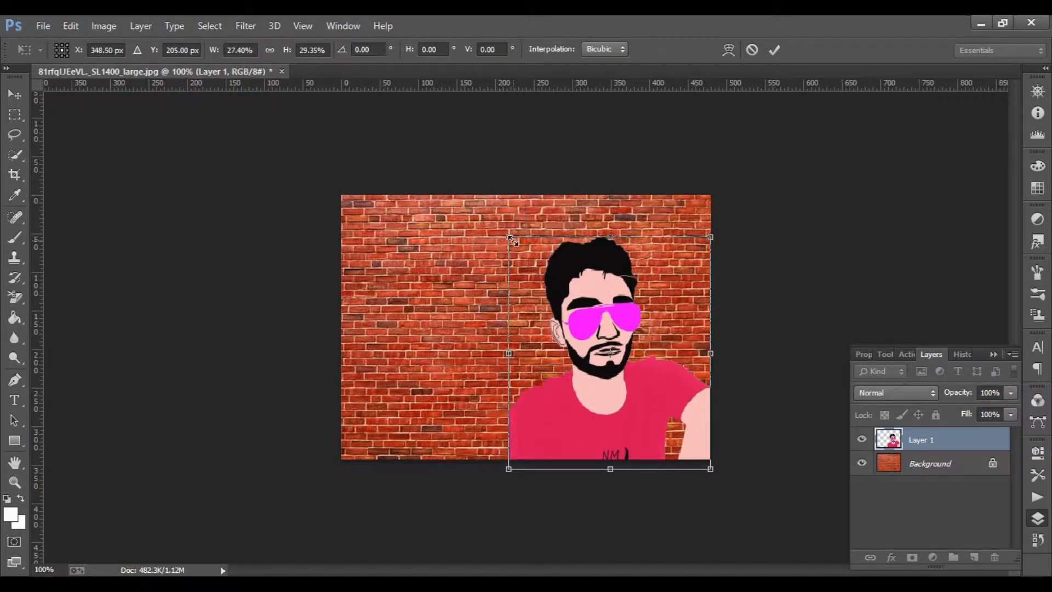
click(773, 51)
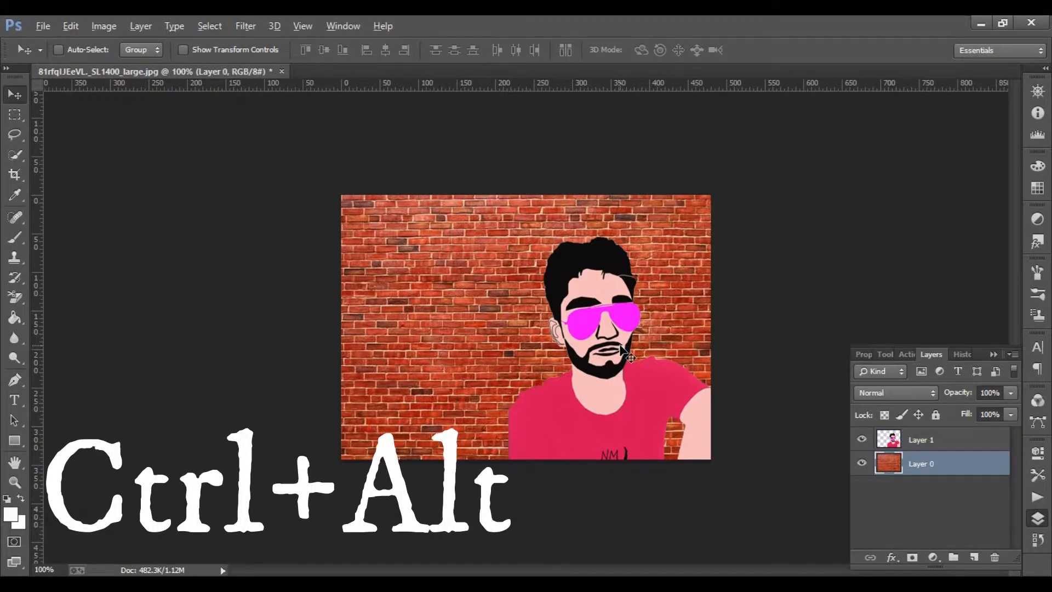
Step: Duplicate the man's layer and place the copy on the left half of the brick wall
drag(623, 351, 473, 340)
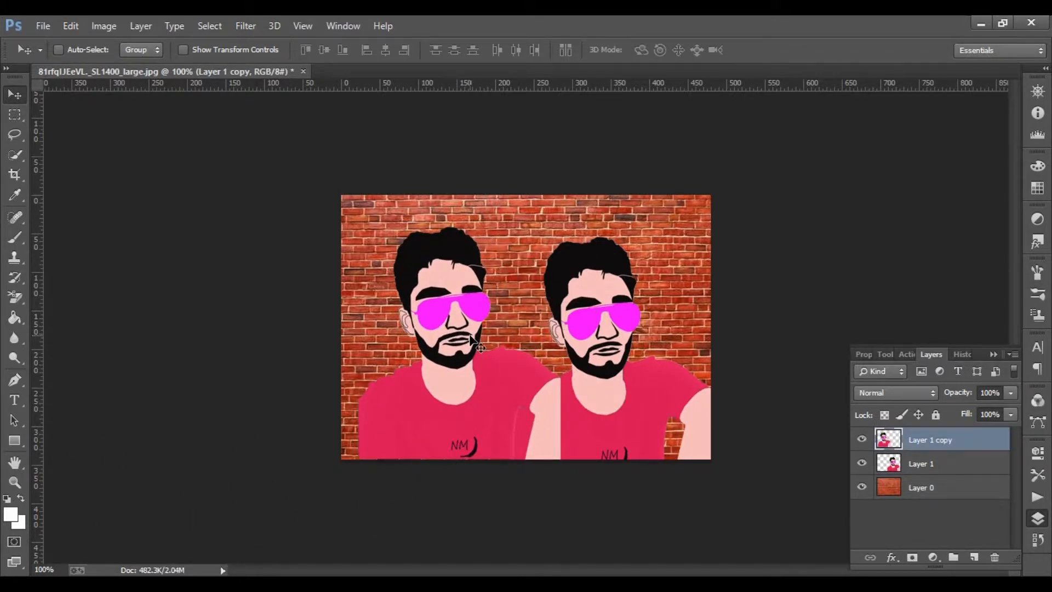
Step: Mirror the man's copy horizontally with Free Transform at about -82.5% width, fit it against the wall's left edge, and apply the transform
key(ctrl+t)
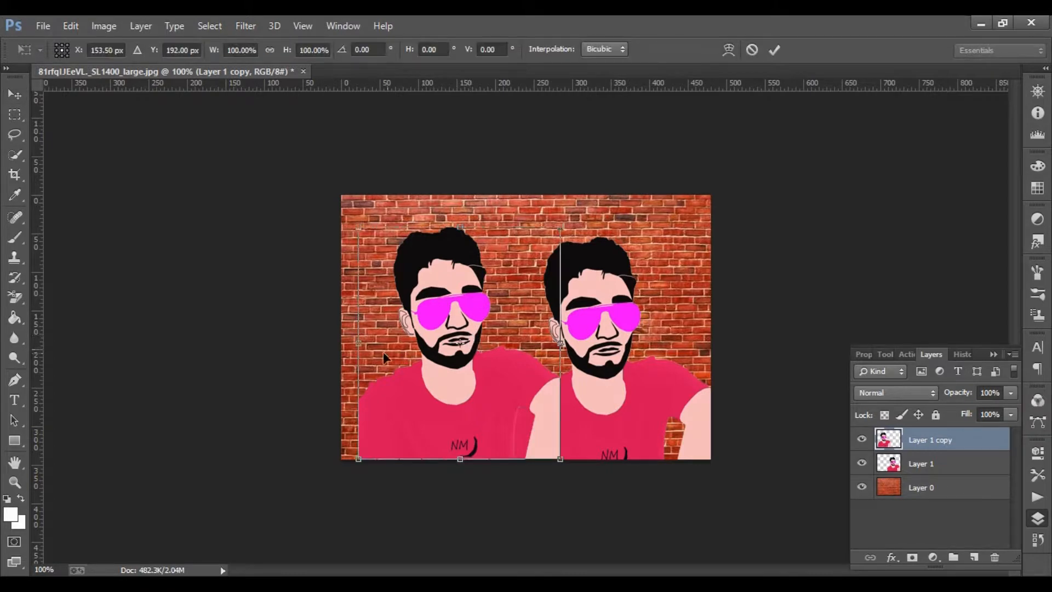
drag(358, 343, 705, 343)
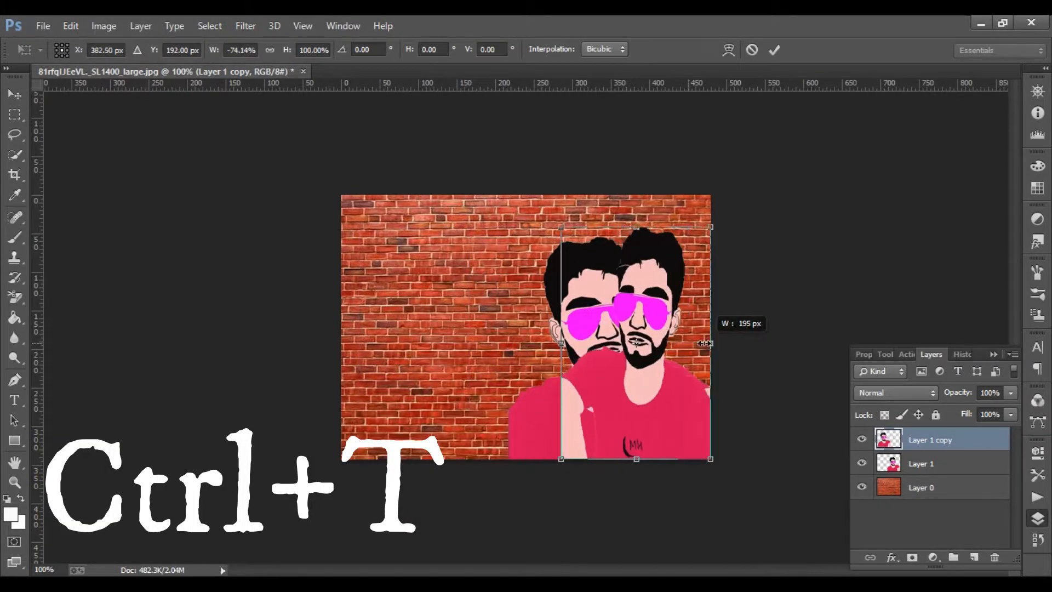
drag(581, 386, 436, 389)
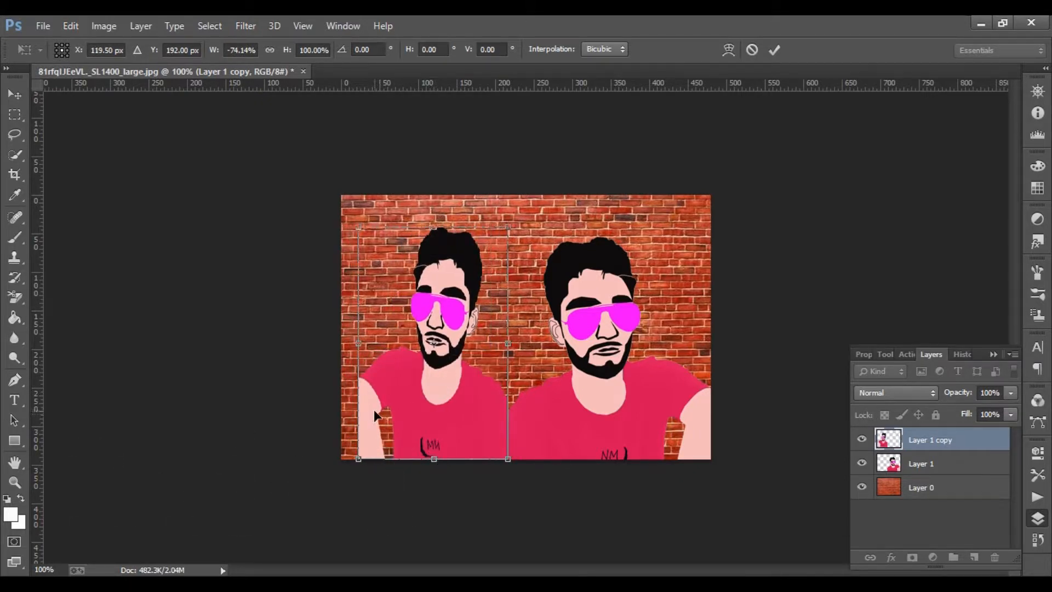
drag(357, 345, 342, 345)
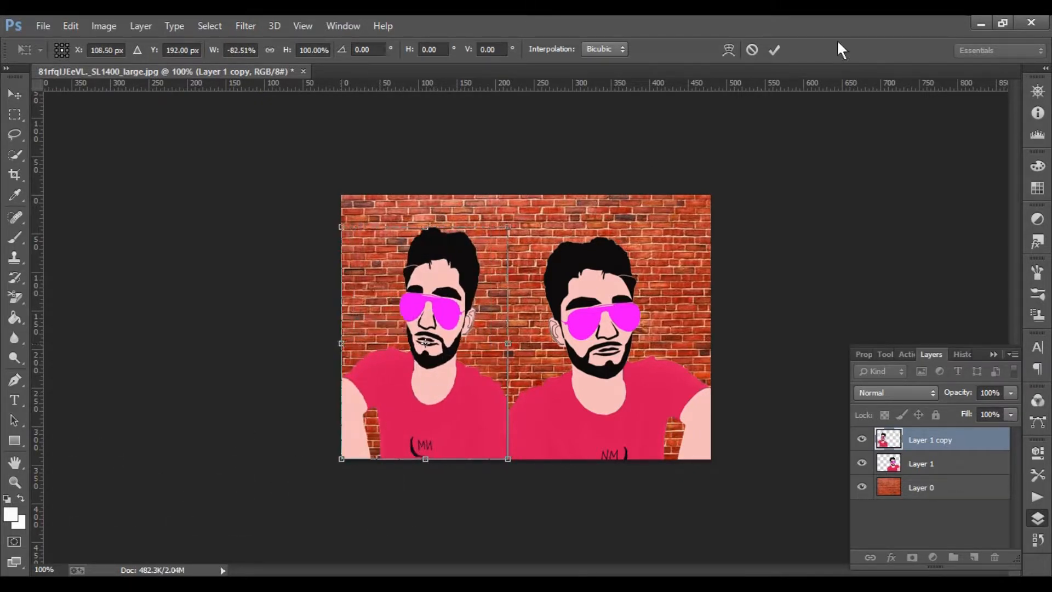
click(774, 50)
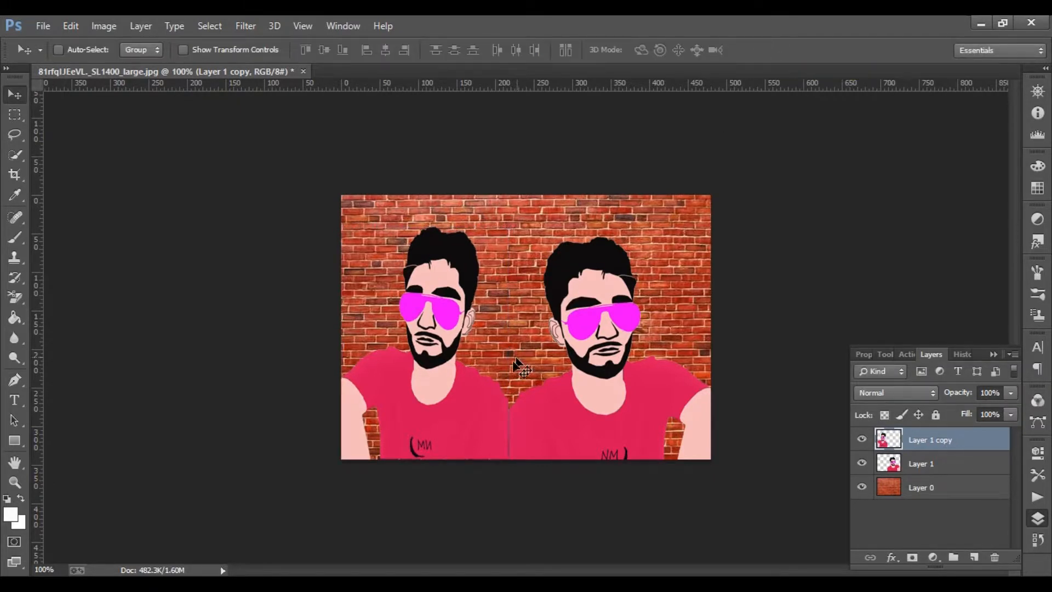
Step: Lower the mirrored copy to level its head with the original man's, and nudge it right until their shirts meet
drag(485, 409, 490, 410)
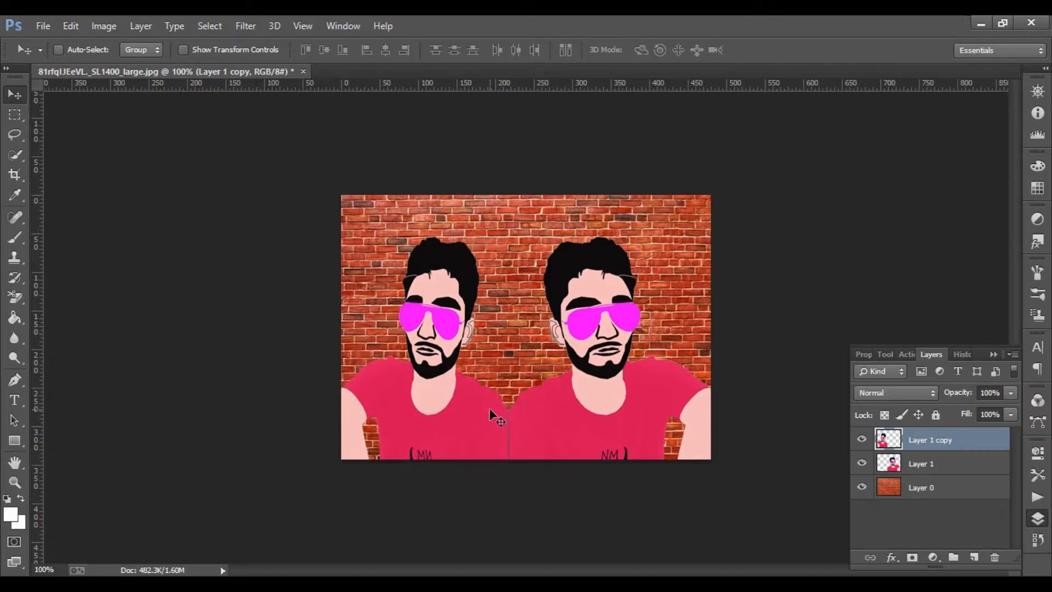
key(Right)
key(Right)
key(Right)
key(Right)
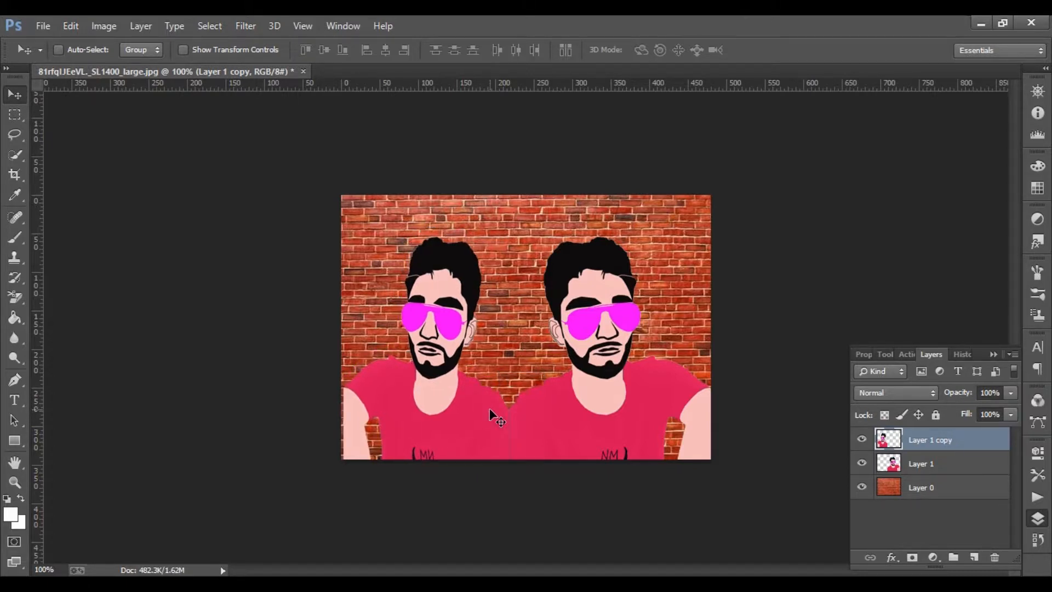
key(Right)
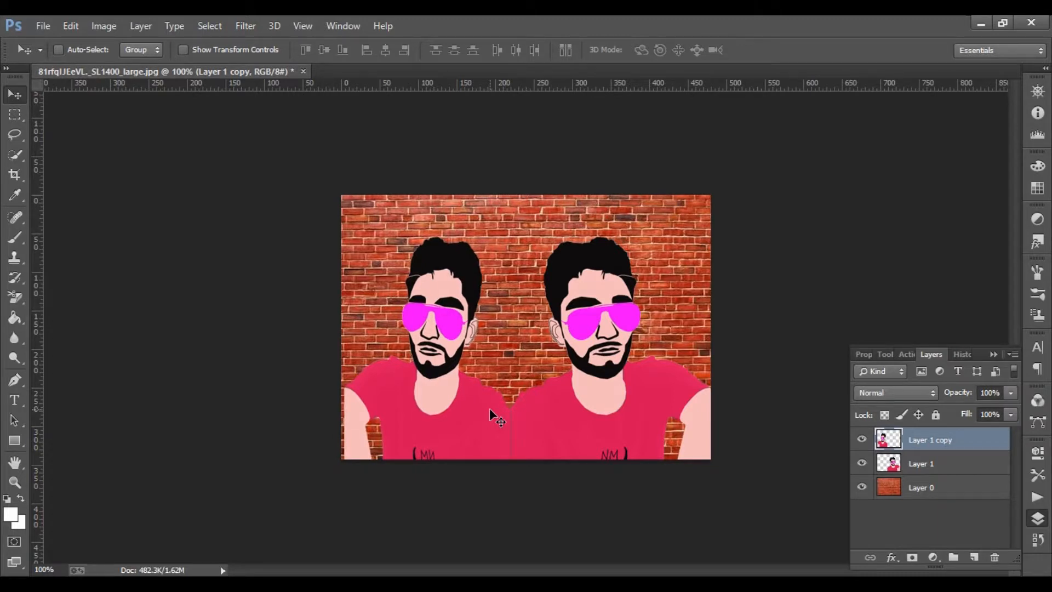
key(Left)
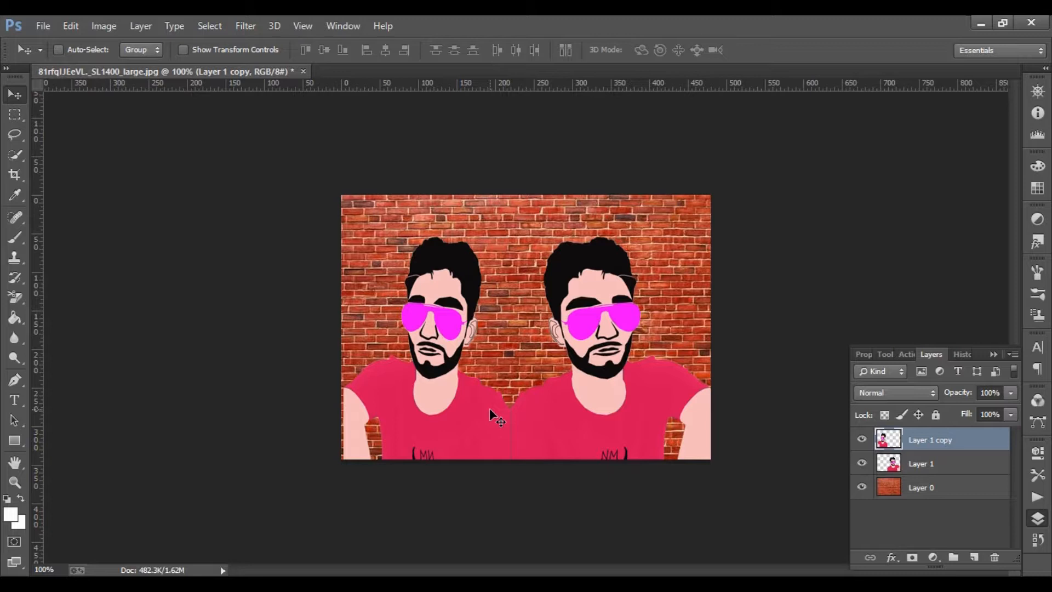
Step: Widen the mirrored copy slightly with Free Transform so its outer side reaches the wall's left edge, and apply the transform
key(ctrl+t)
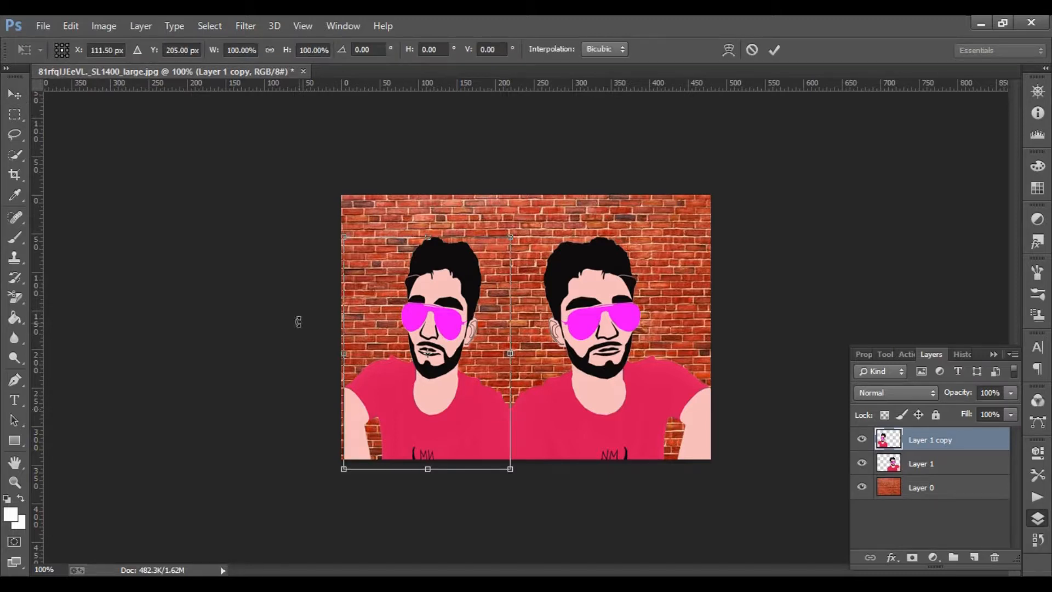
drag(344, 355, 342, 355)
click(774, 50)
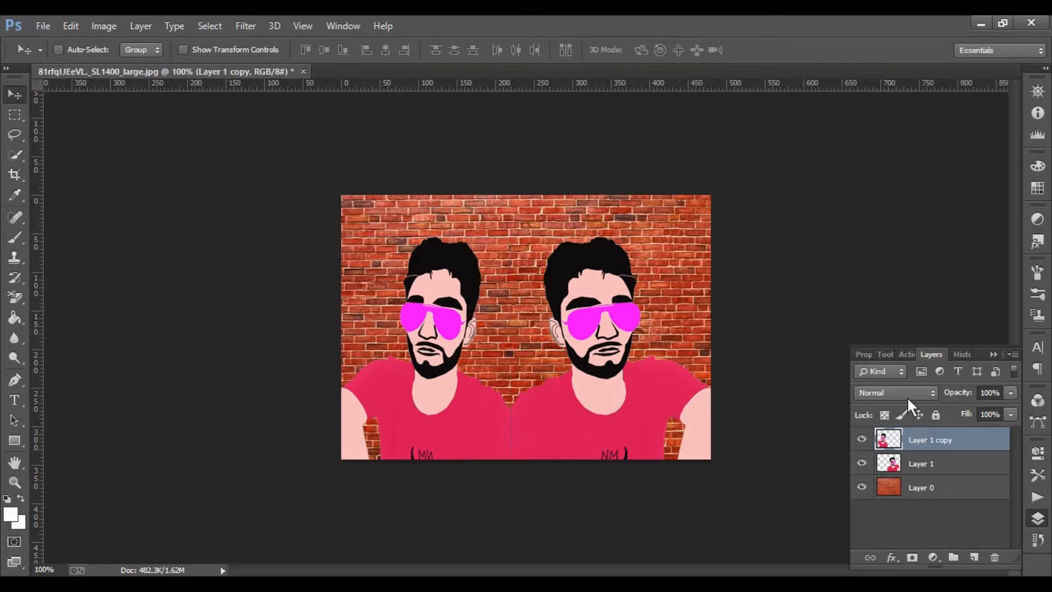
Step: Set the blend mode of both man layers, Layer 1 and Layer 1 copy, to Overlay
click(947, 466)
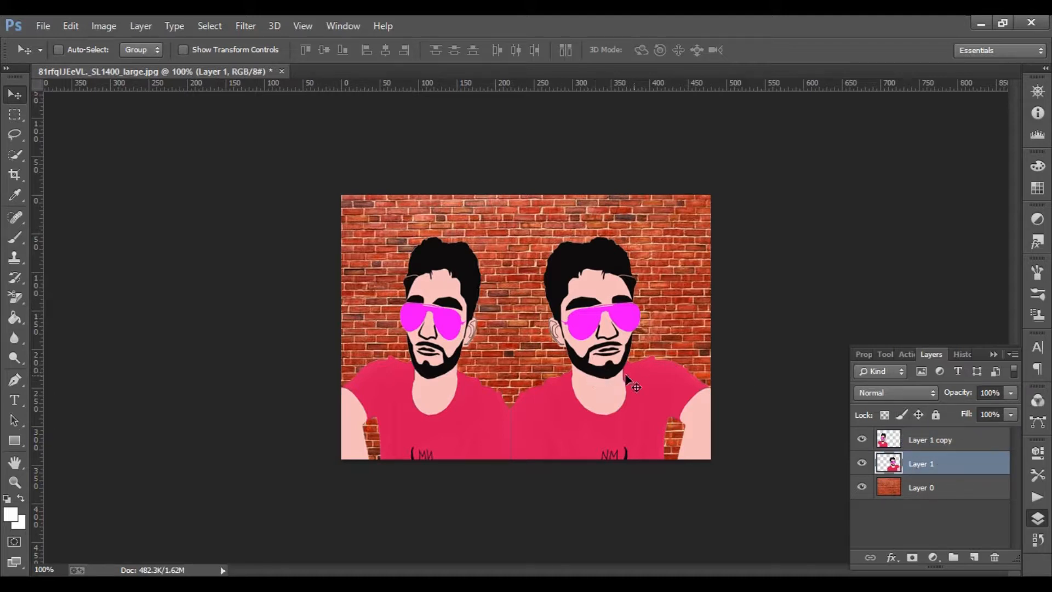
click(913, 392)
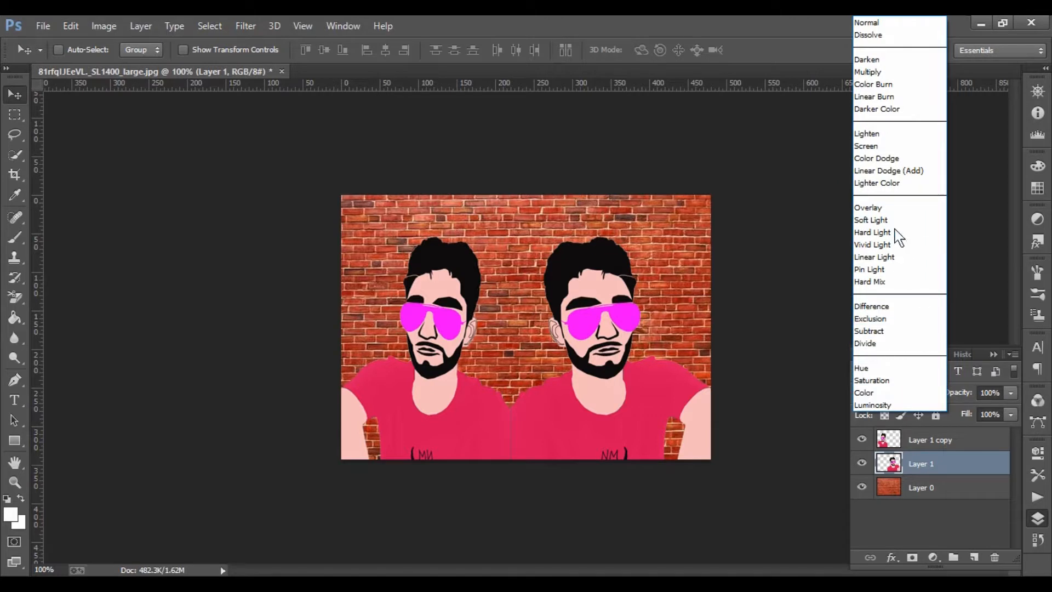
click(868, 208)
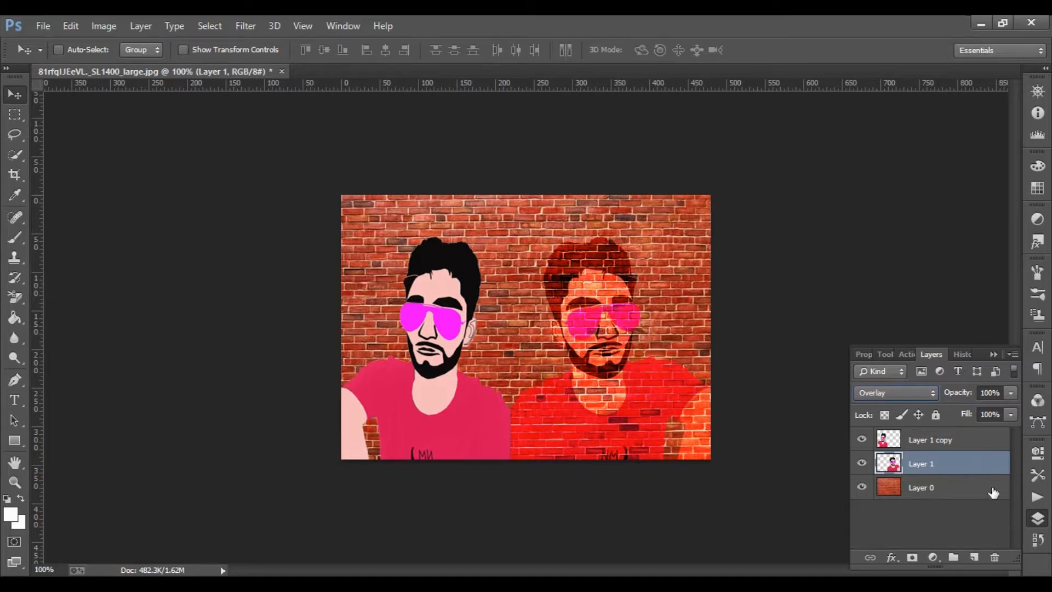
click(914, 449)
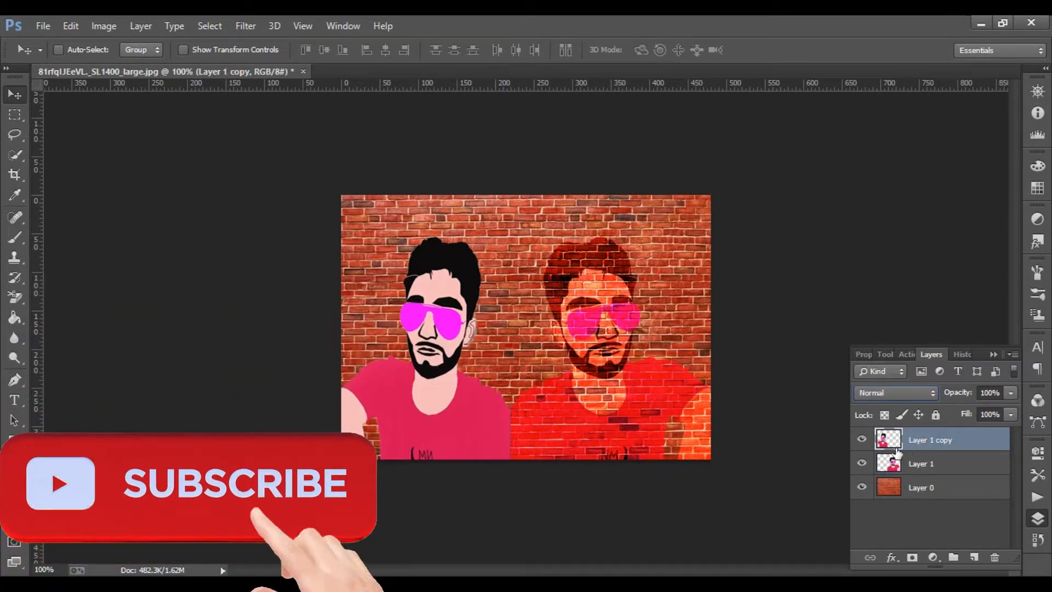
click(895, 391)
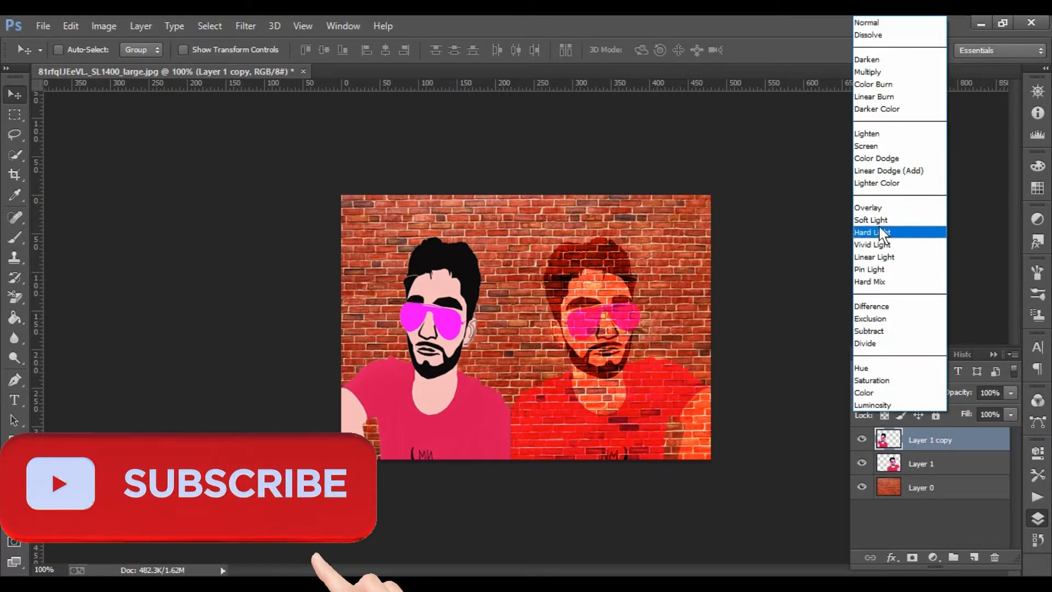
click(881, 208)
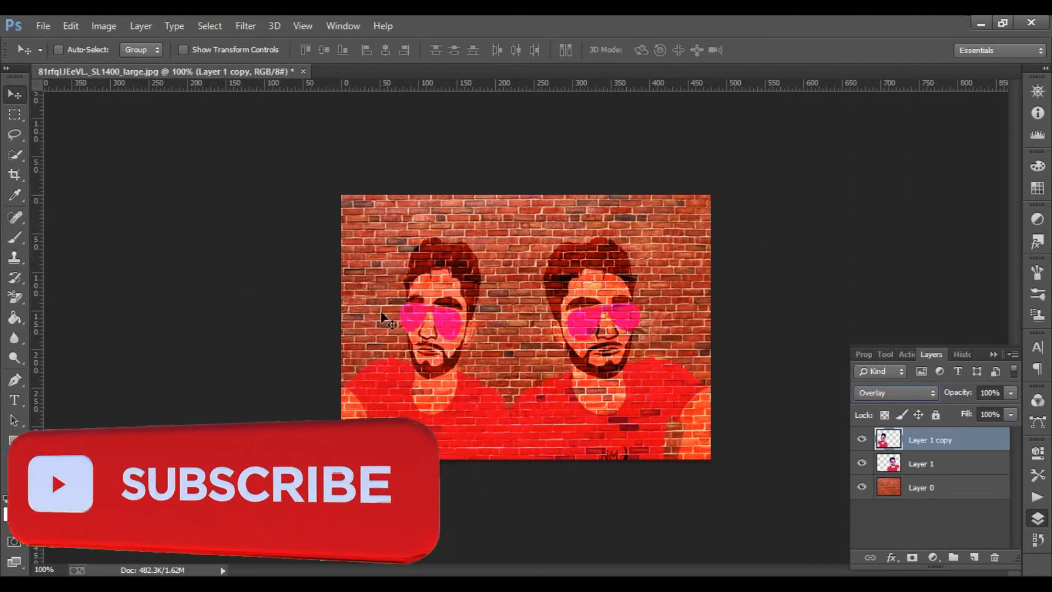
Step: Set the brick wall layer's opacity to 99% and float the document in its own window at the middle of the workspace
click(935, 491)
click(1010, 392)
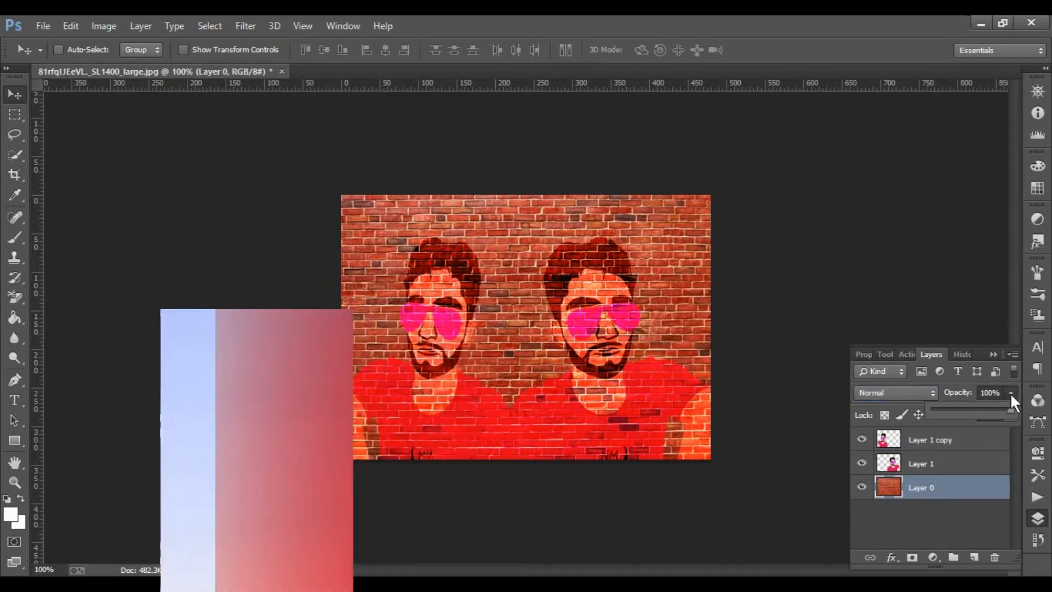
drag(1000, 410, 1010, 409)
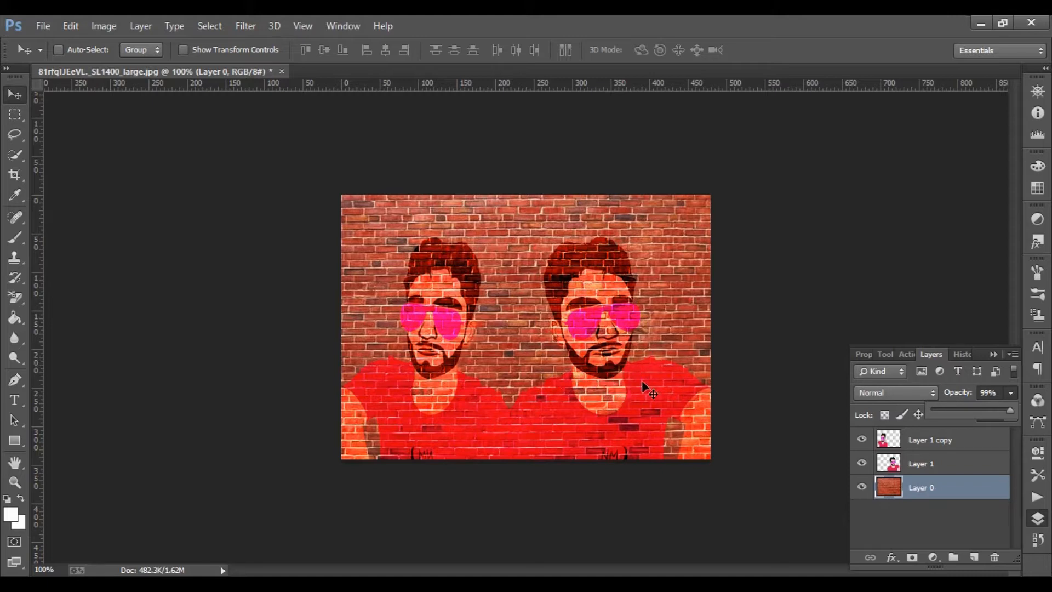
drag(697, 68, 685, 132)
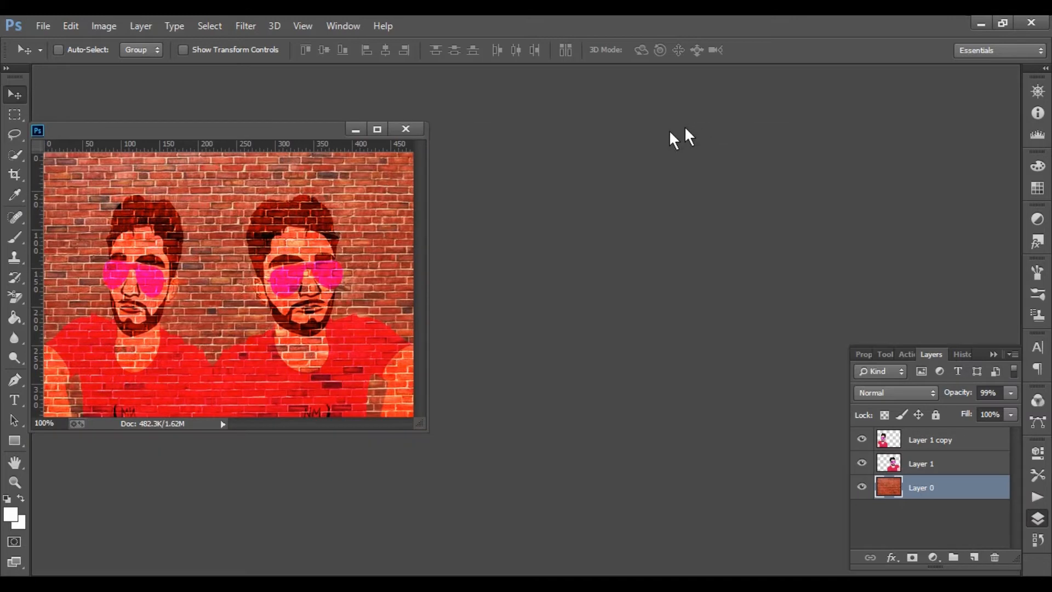
drag(303, 137, 654, 159)
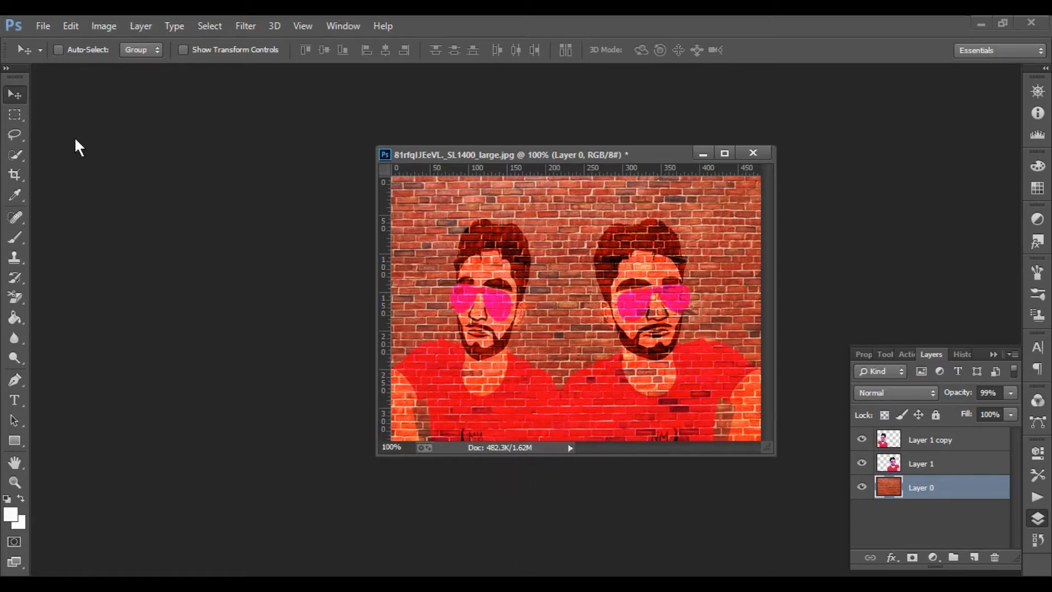
Step: Save the composition to the Desktop as a JPEG named new, with quality 12 (Maximum)
click(43, 27)
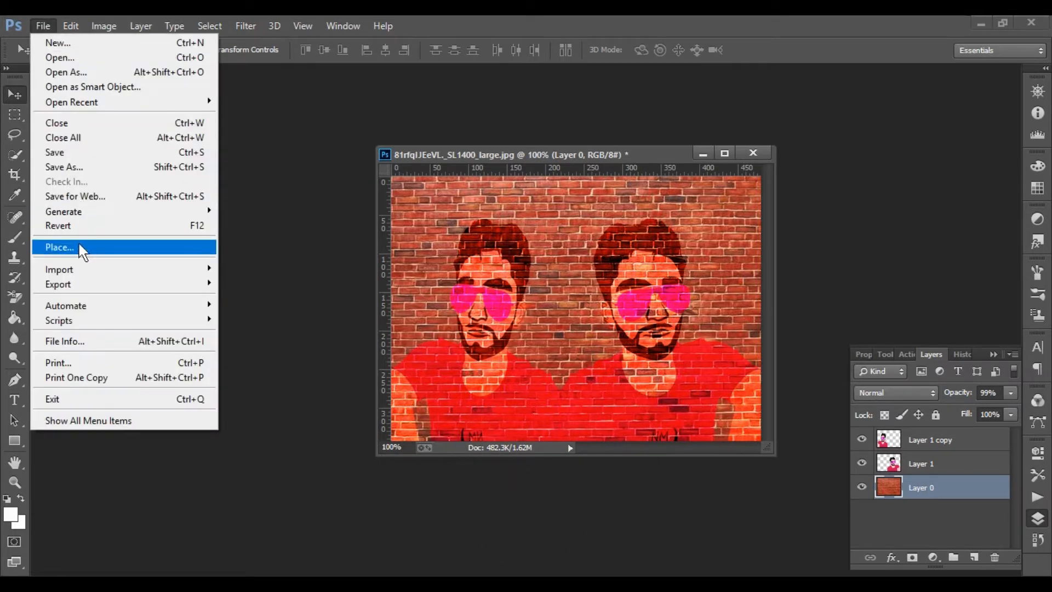
click(91, 152)
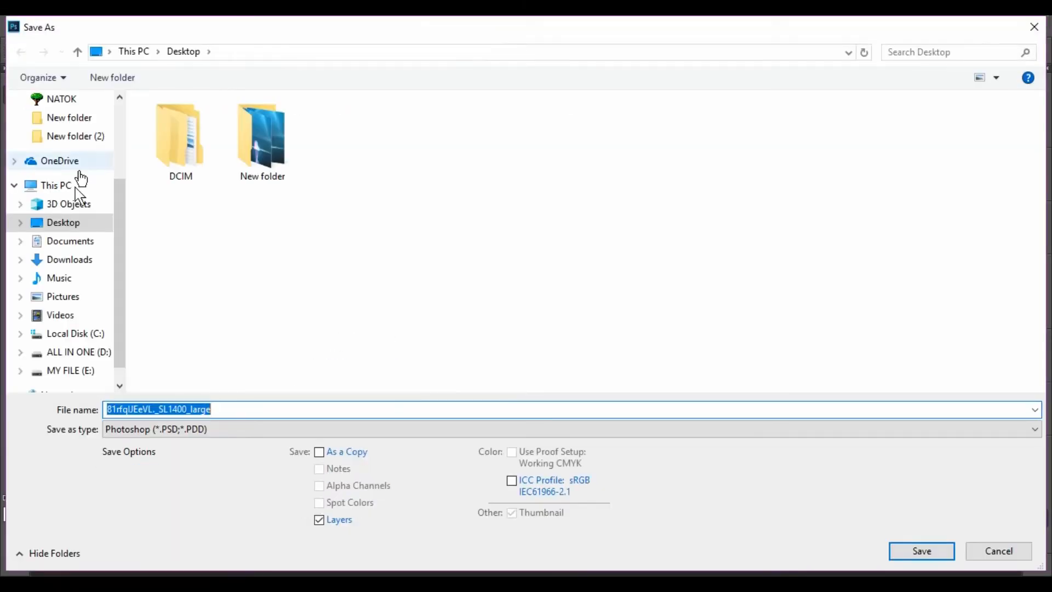
click(244, 430)
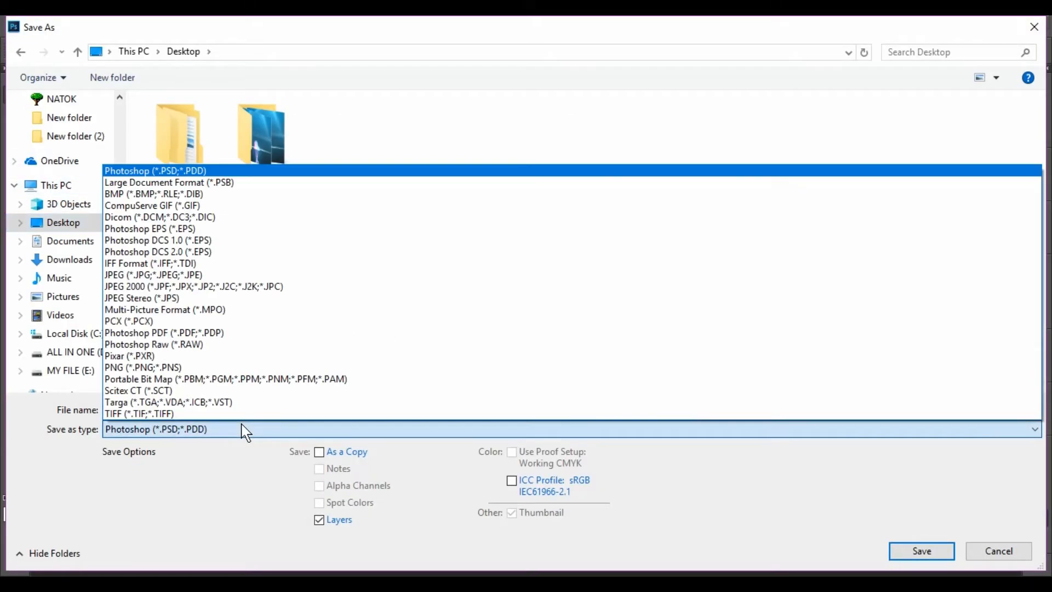
click(196, 275)
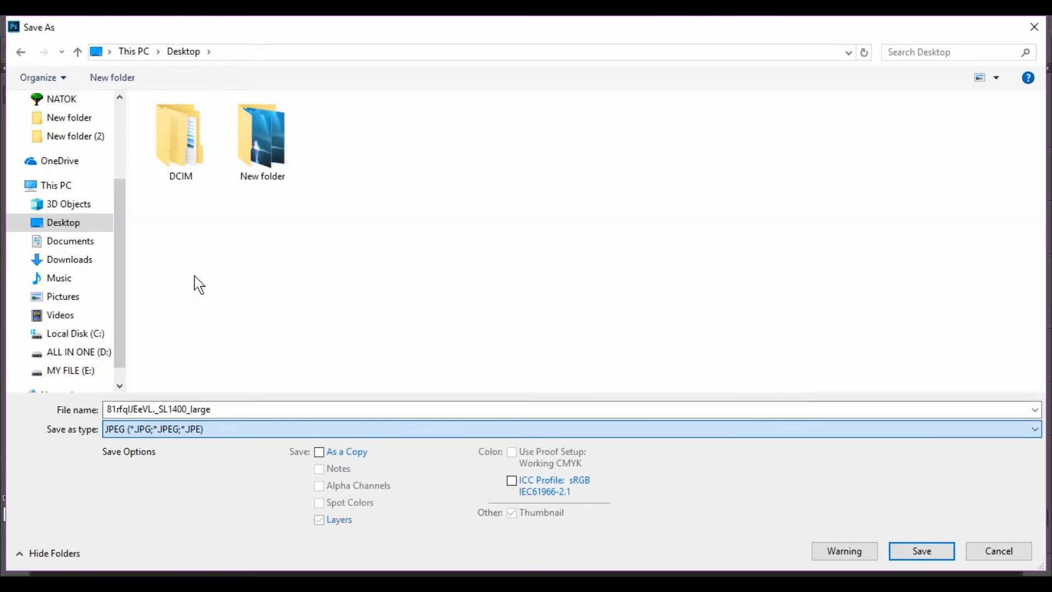
click(236, 410)
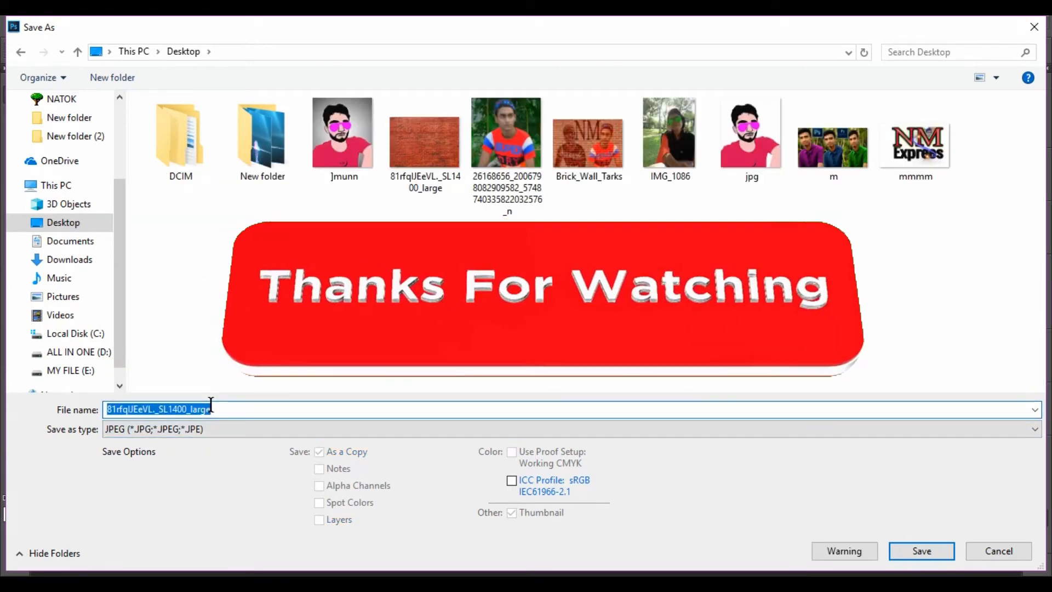
key(BackSpace)
text(new)
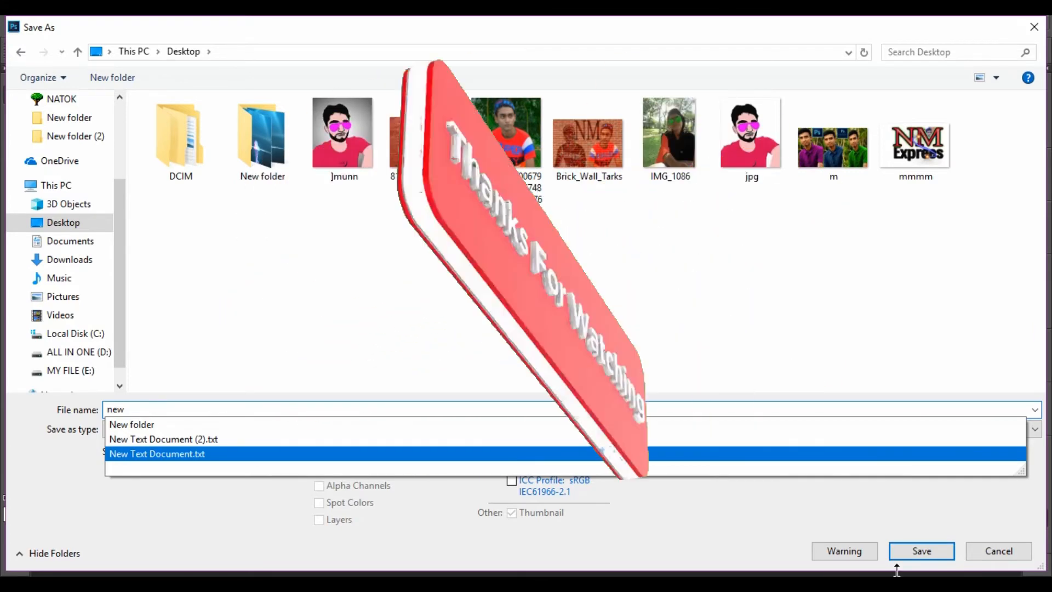
click(920, 550)
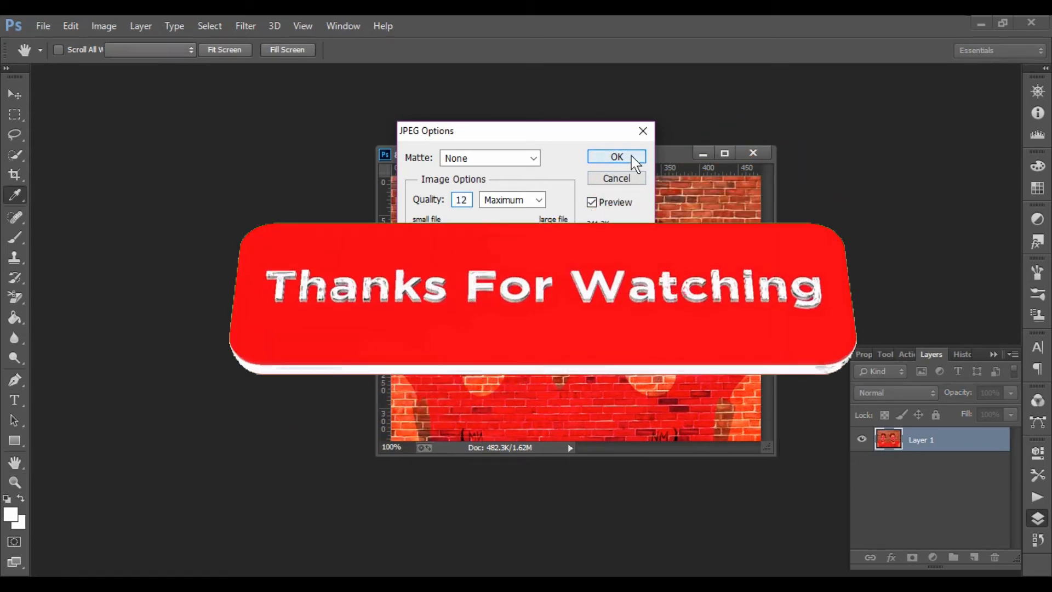
click(617, 157)
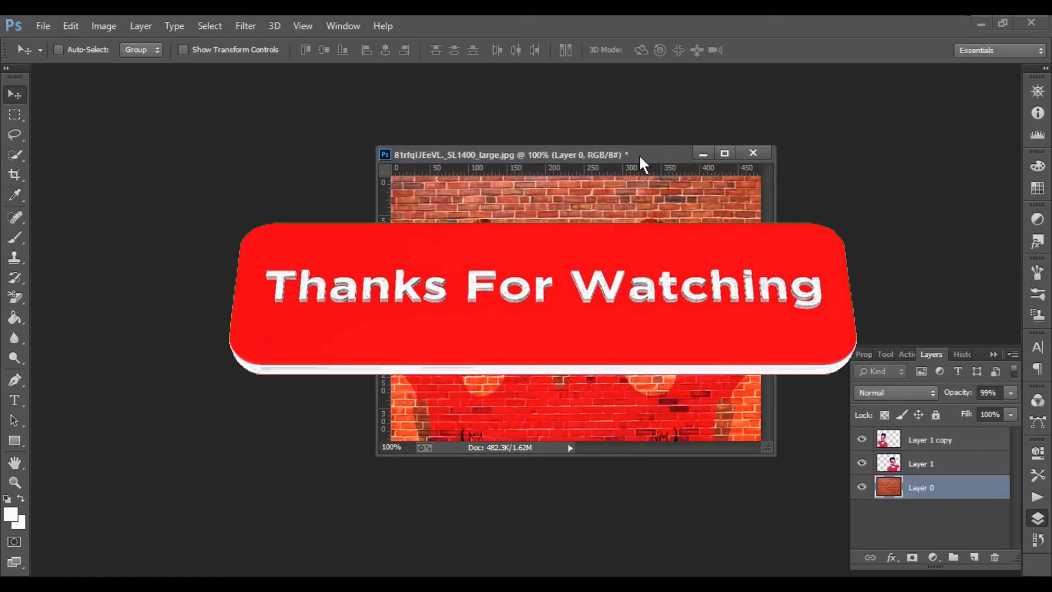
Step: Close the brick wall document without saving its changes and exit Photoshop
click(755, 153)
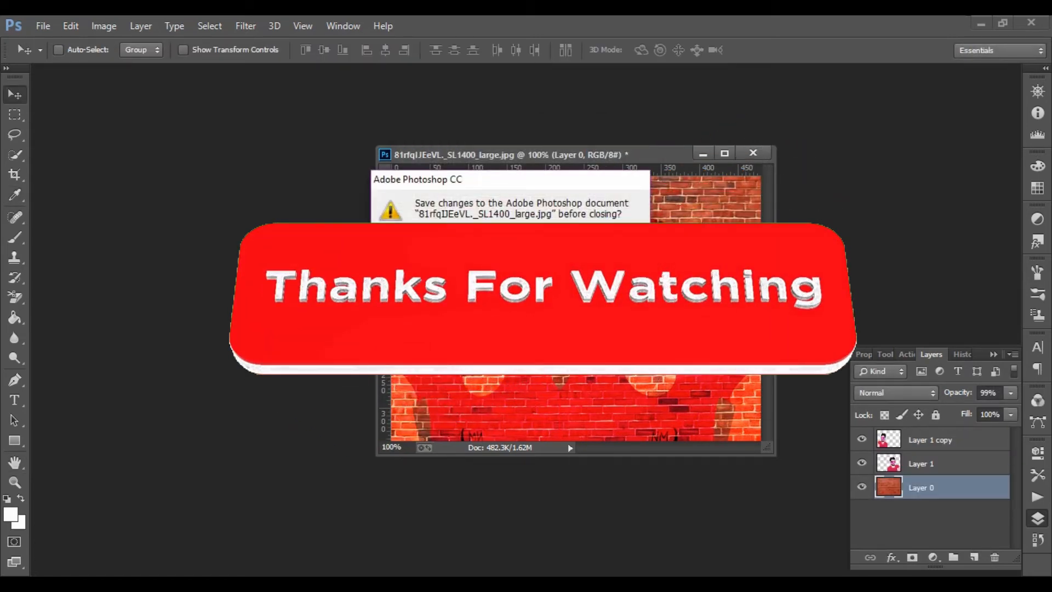
key(n)
click(1021, 21)
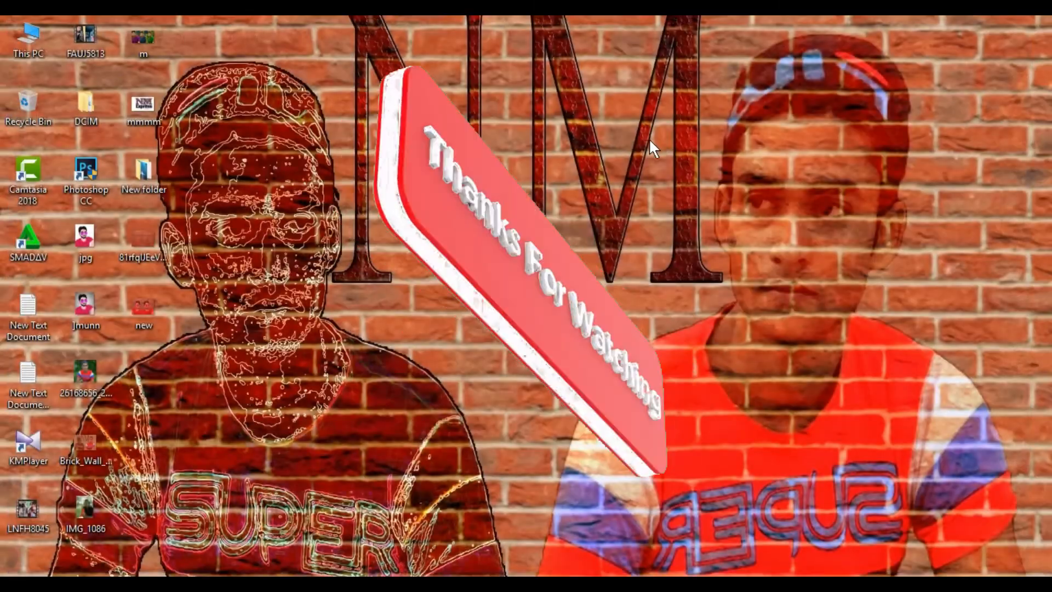